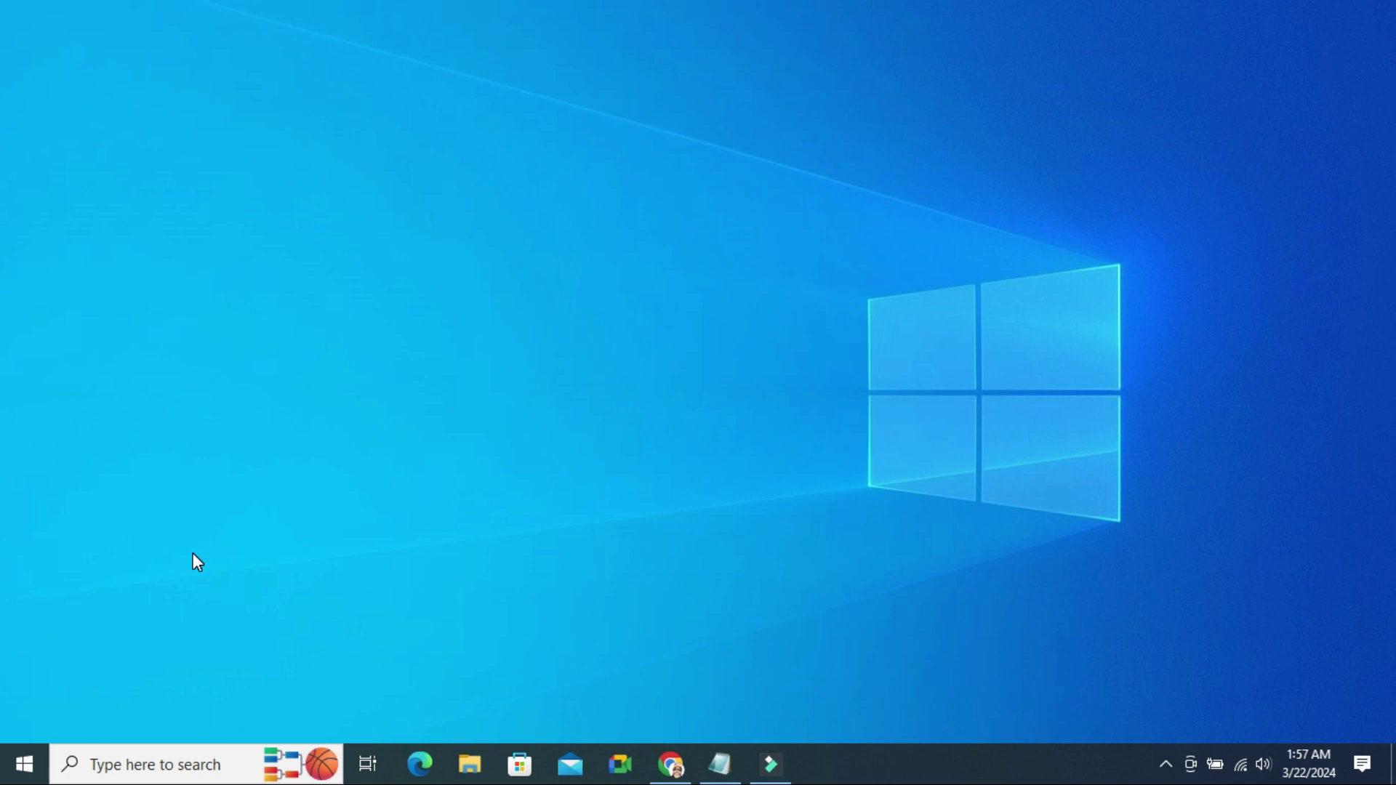
# Step: Go to Settings > Privacy > Camera to view the camera access switches
pyautogui.click(29, 767)
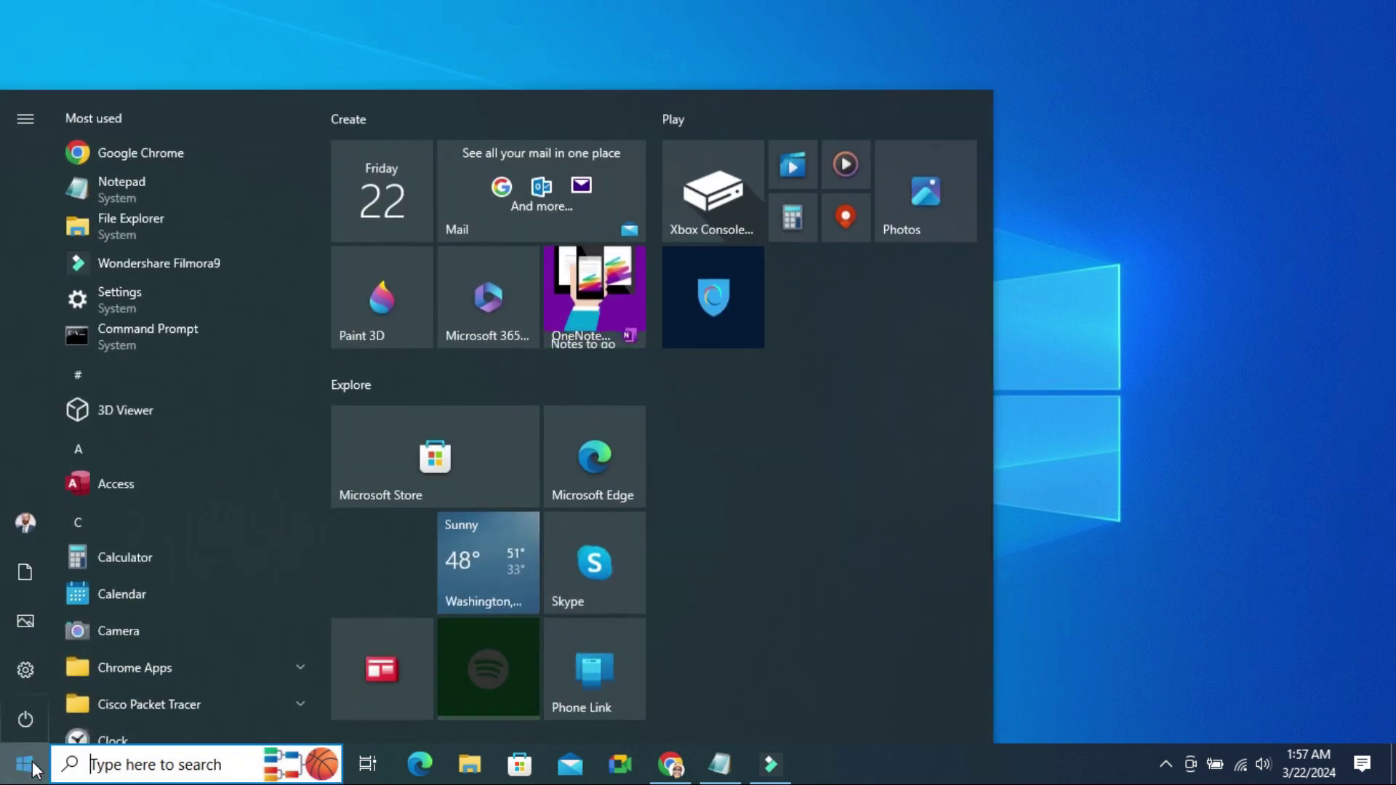
pyautogui.click(24, 673)
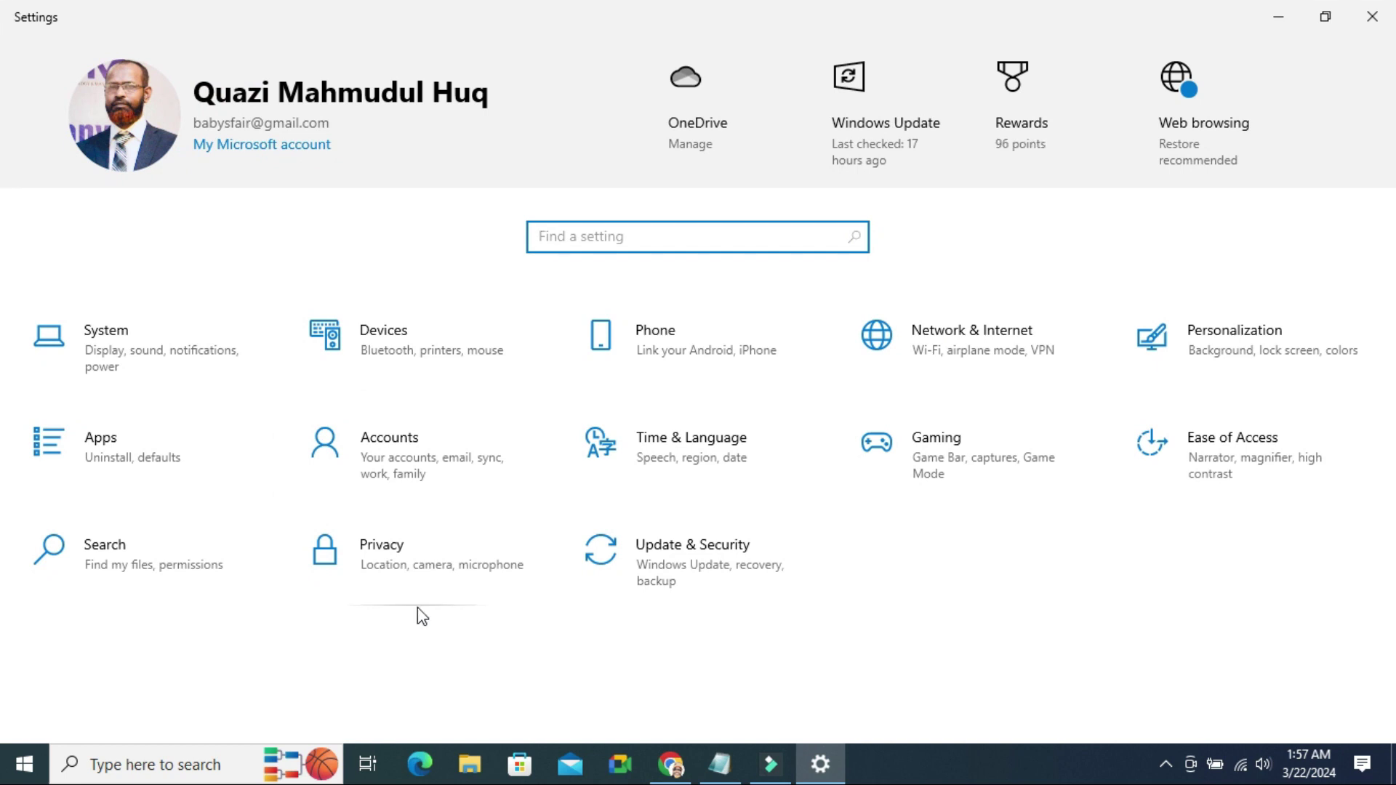
pyautogui.click(417, 558)
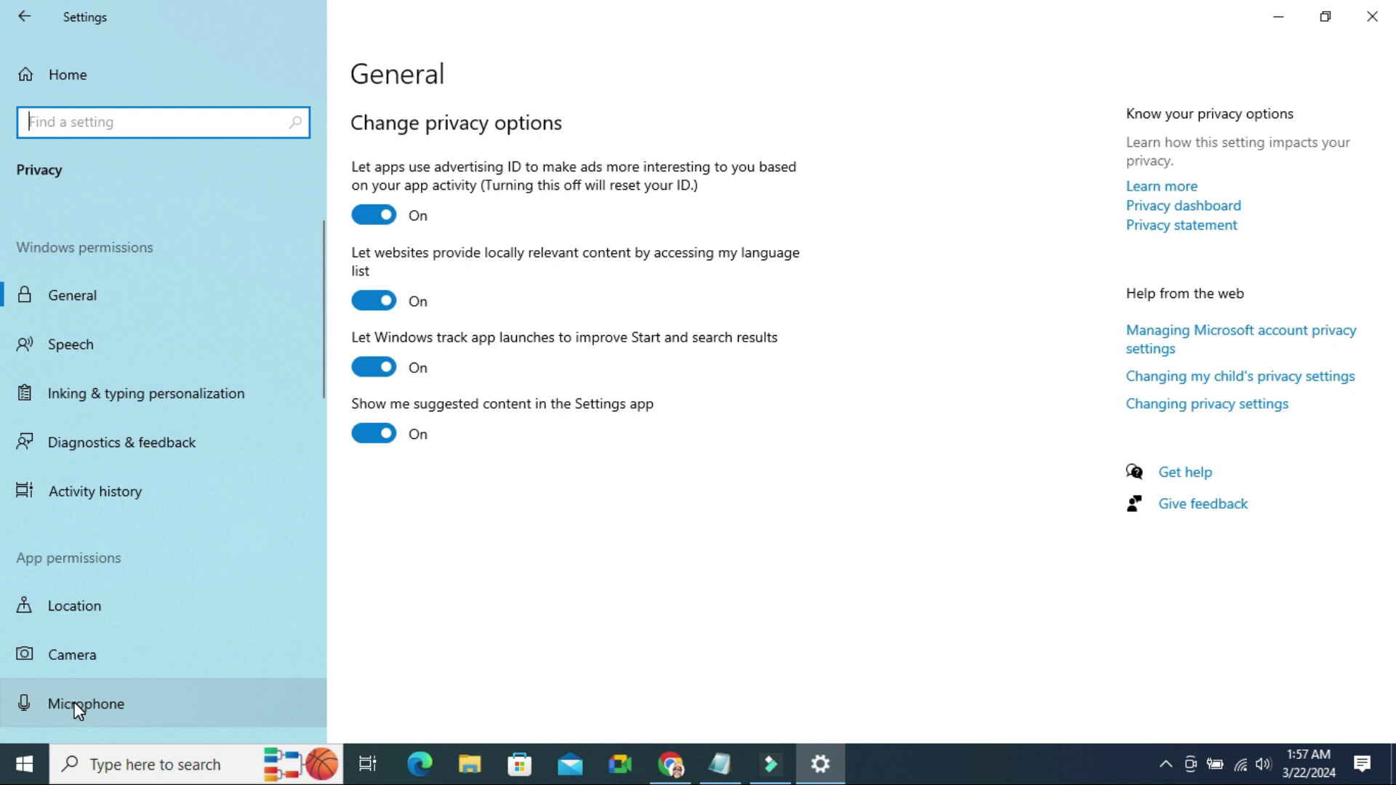
pyautogui.click(99, 656)
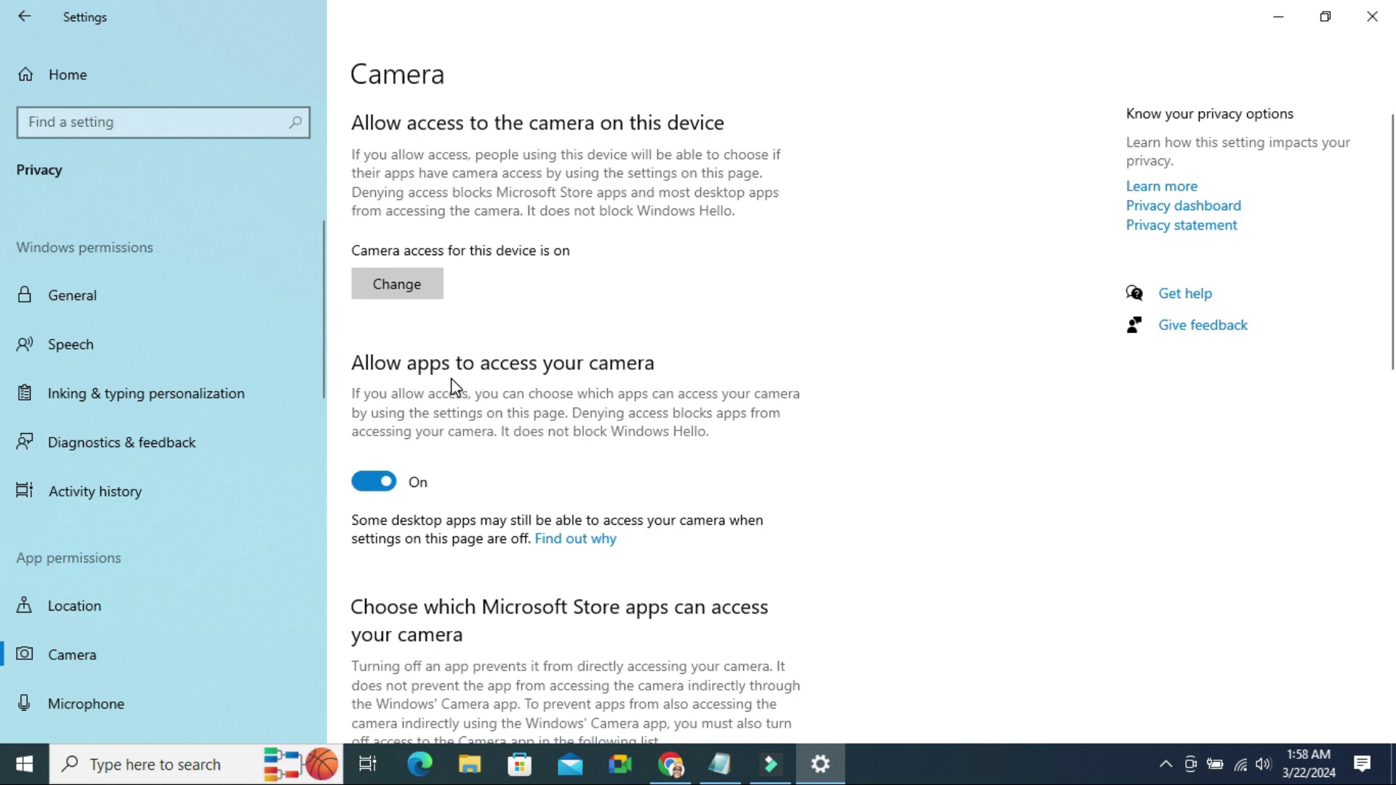
# Step: Turn 'Allow apps to access your camera' off and back on
pyautogui.click(385, 479)
pyautogui.click(385, 480)
pyautogui.scroll(-5, 1390, 331)
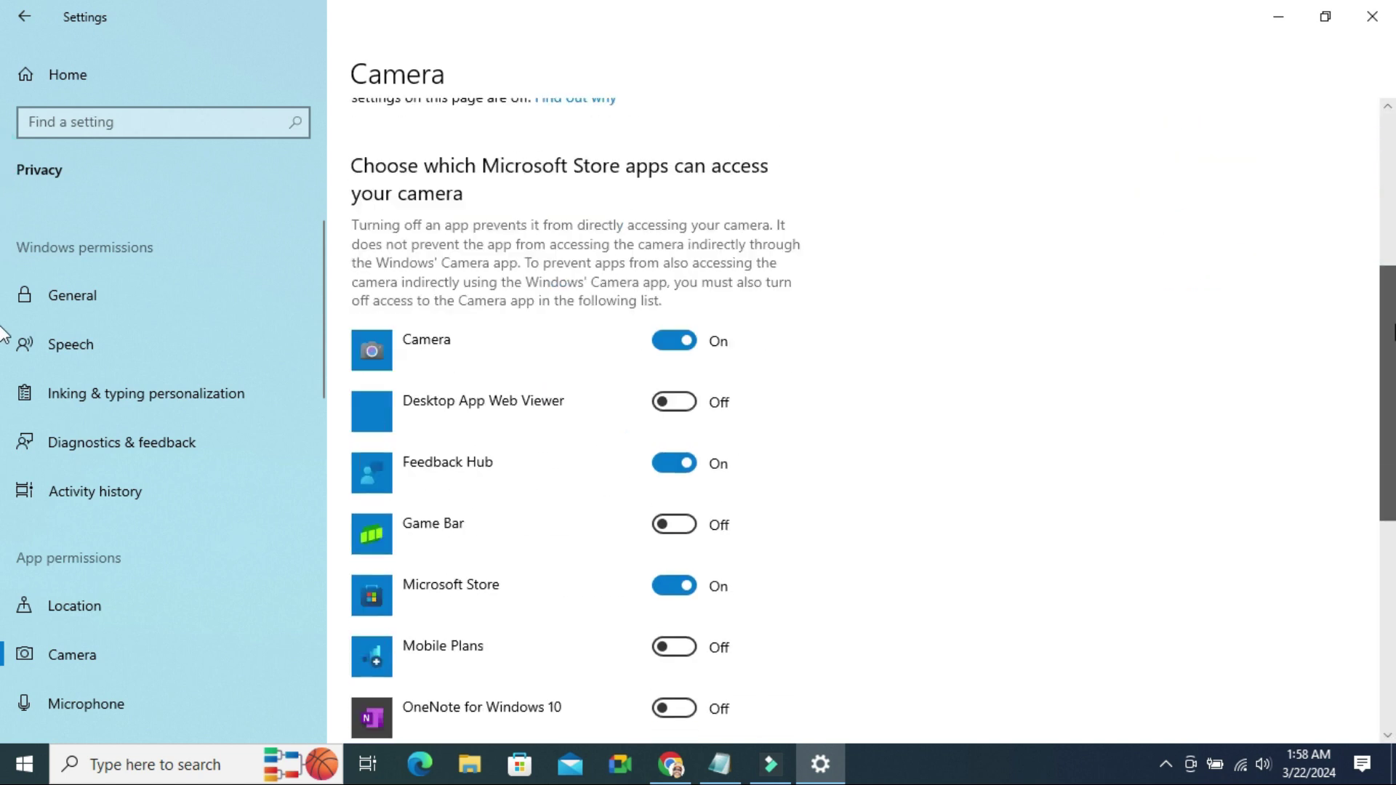
pyautogui.scroll(-1, 1390, 331)
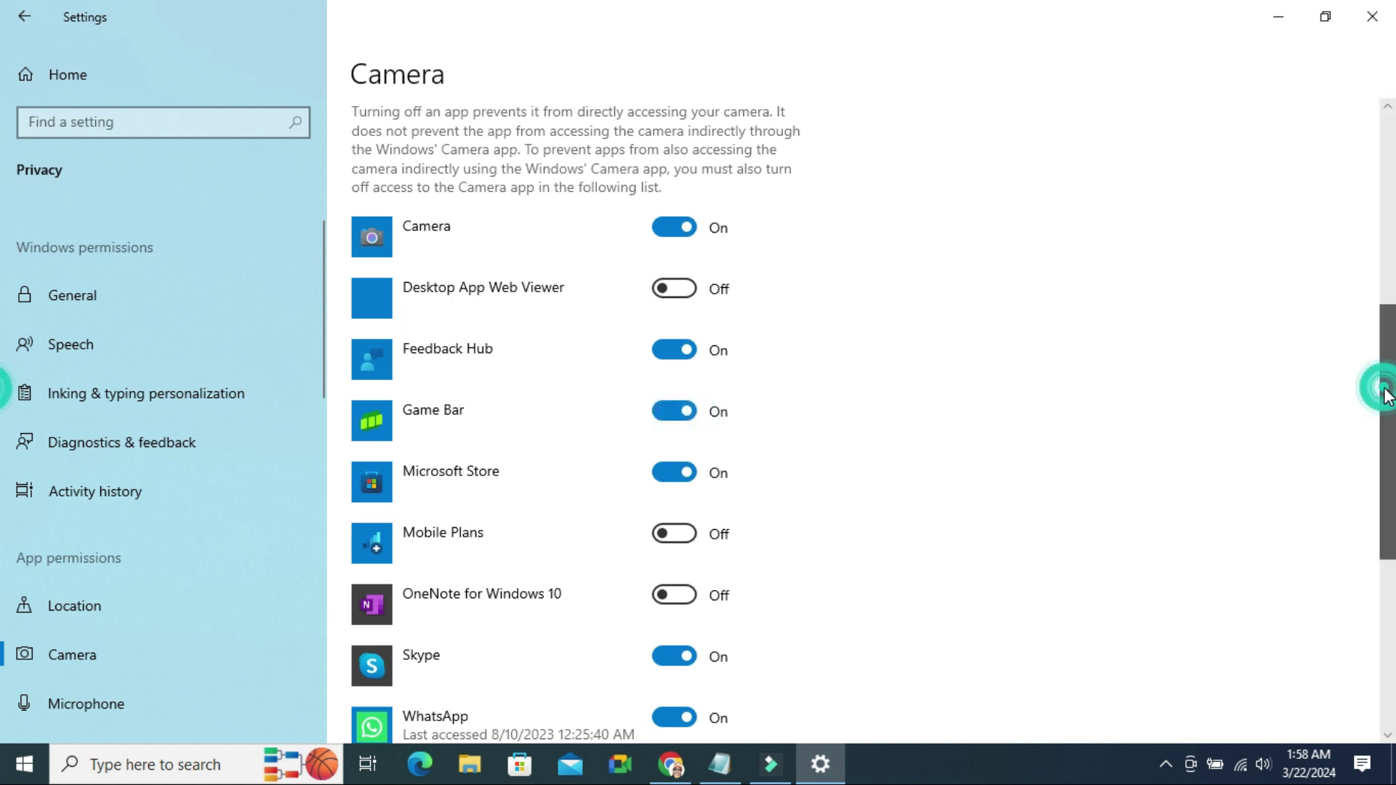
pyautogui.scroll(-5, 1374, 386)
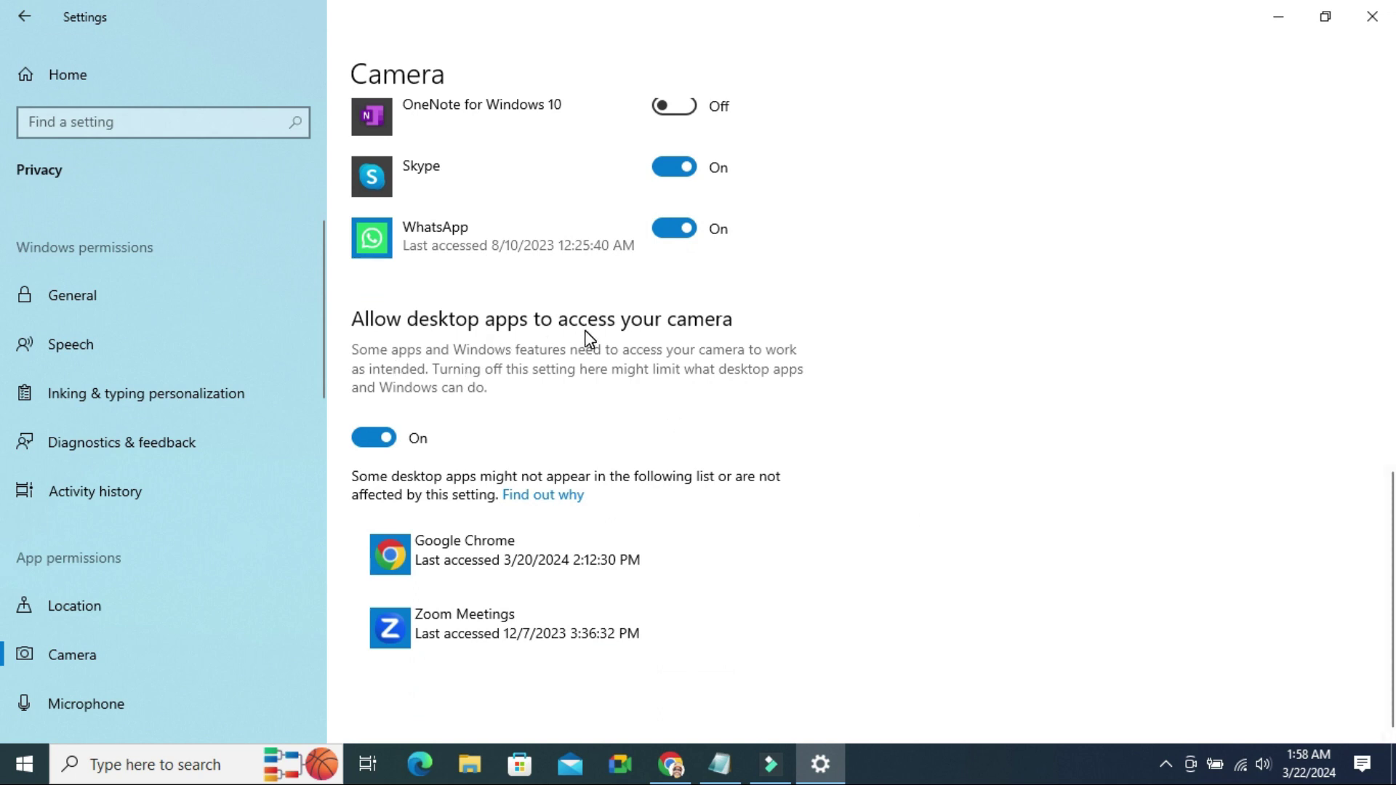
# Step: Turn 'Allow desktop apps to access your camera' off and on, then close Settings
pyautogui.click(369, 436)
pyautogui.click(370, 436)
pyautogui.click(615, 413)
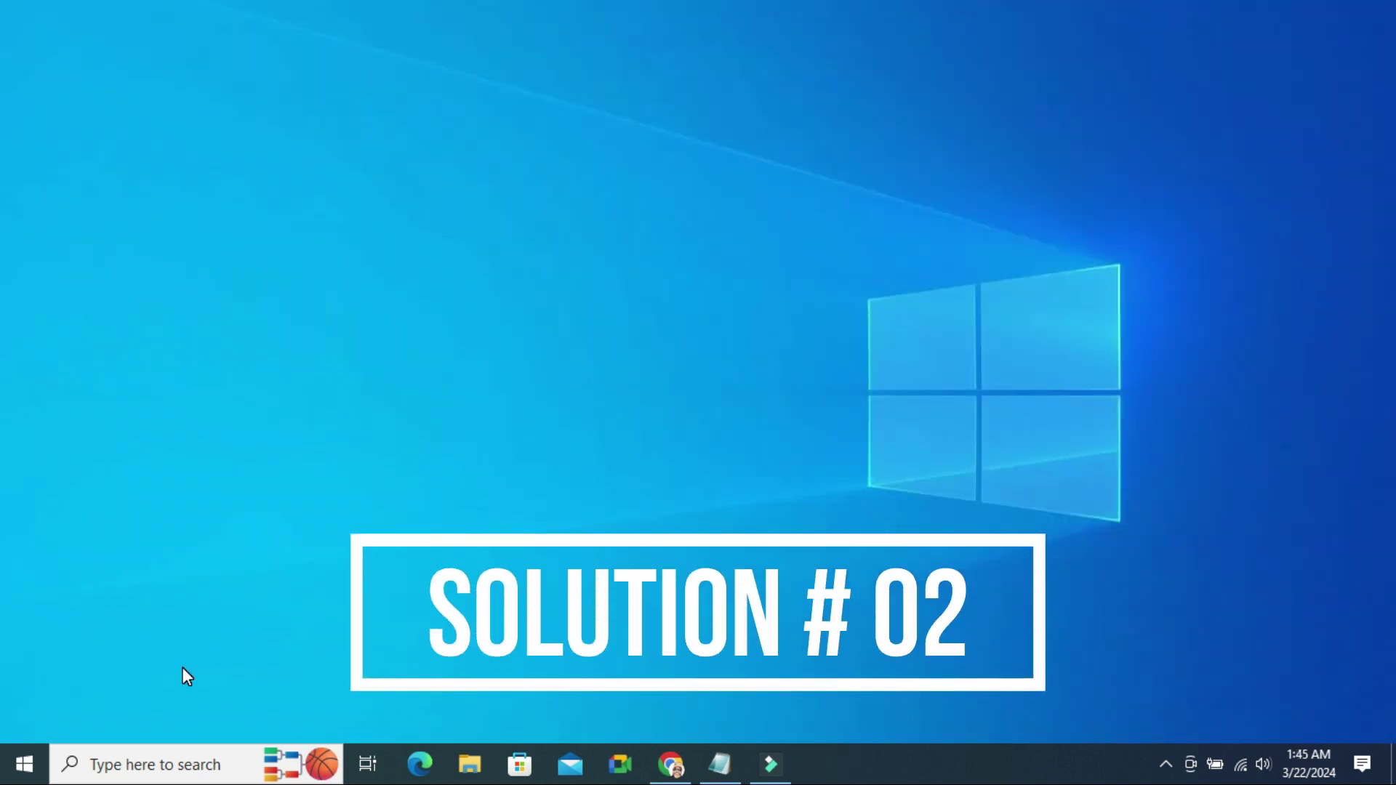
# Step: Open Device Manager from the Win+X menu and expand the Cameras category
pyautogui.rightClick(24, 764)
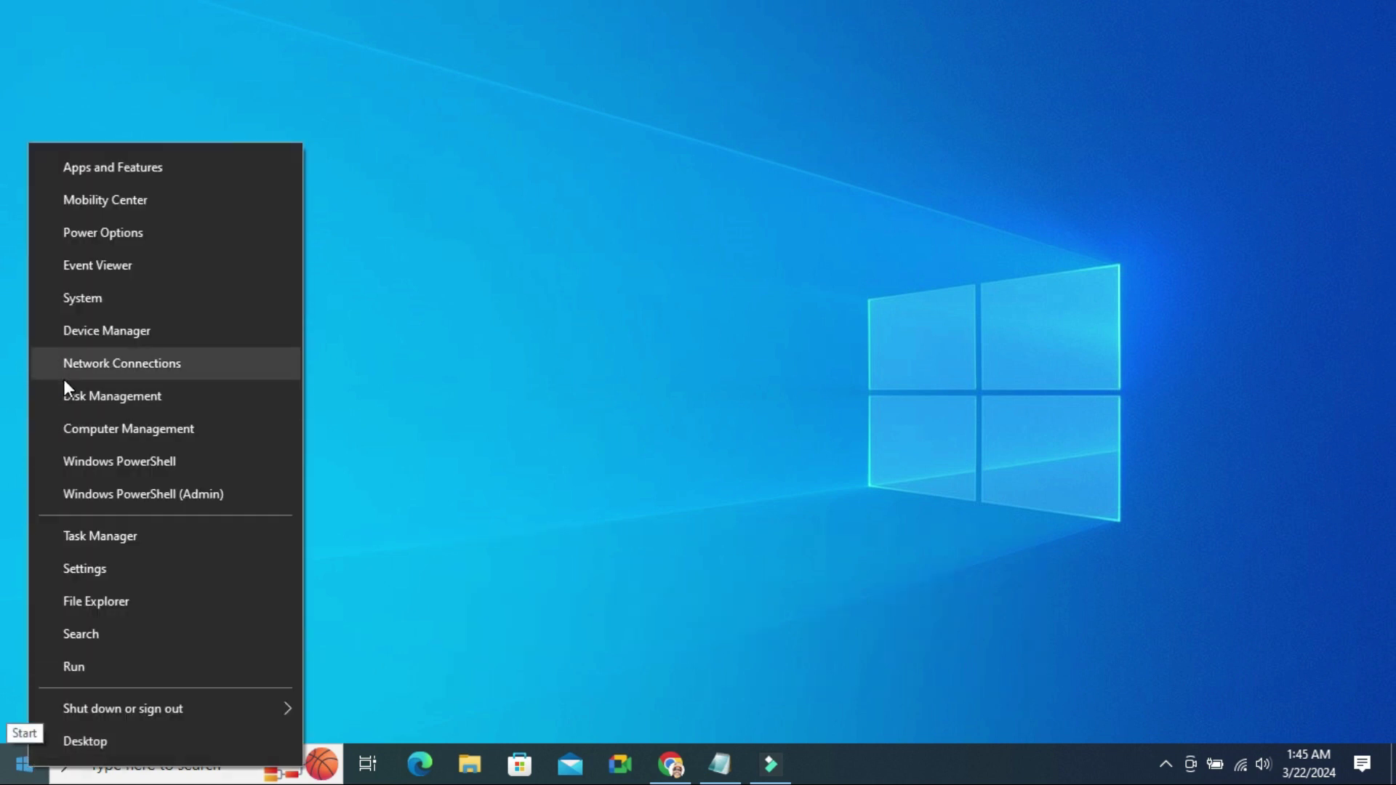
pyautogui.click(88, 327)
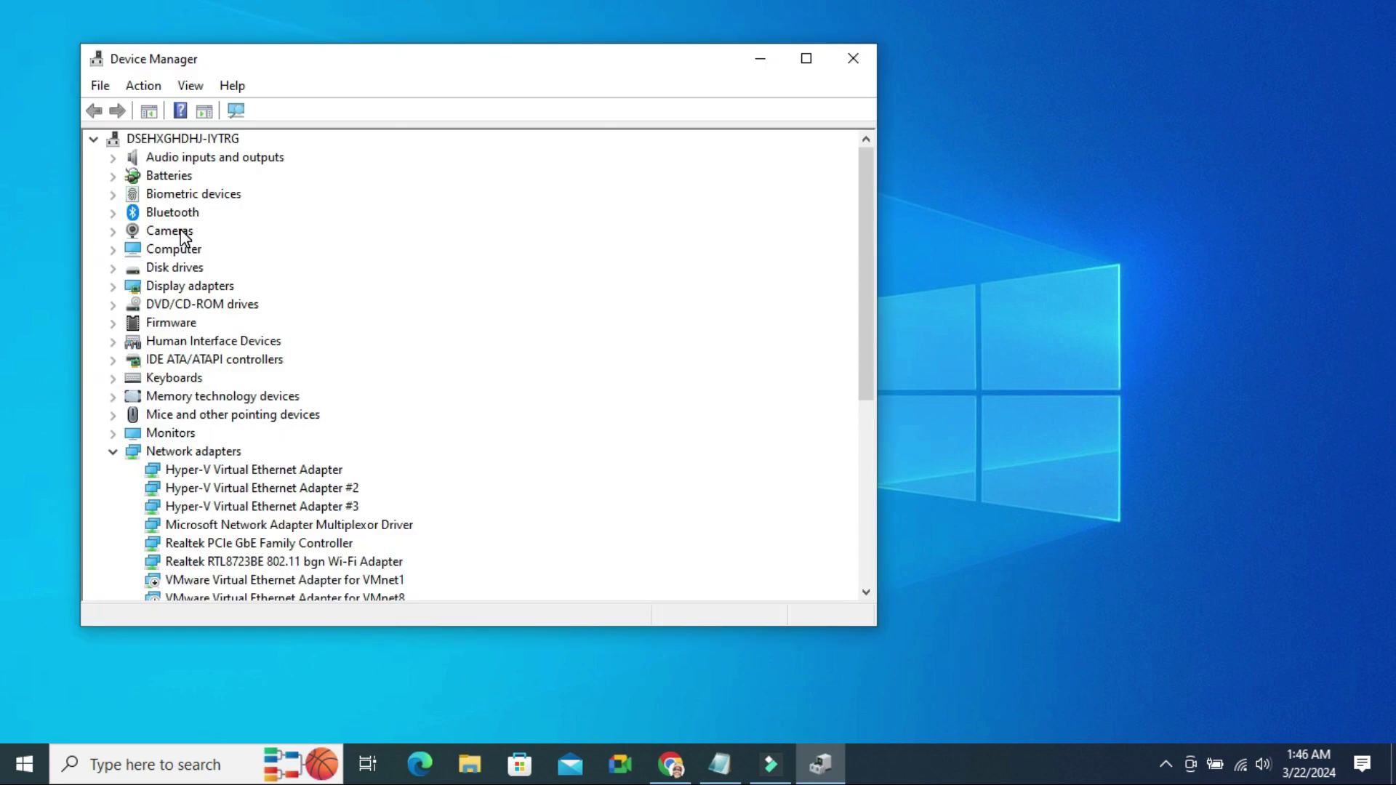
pyautogui.click(182, 231)
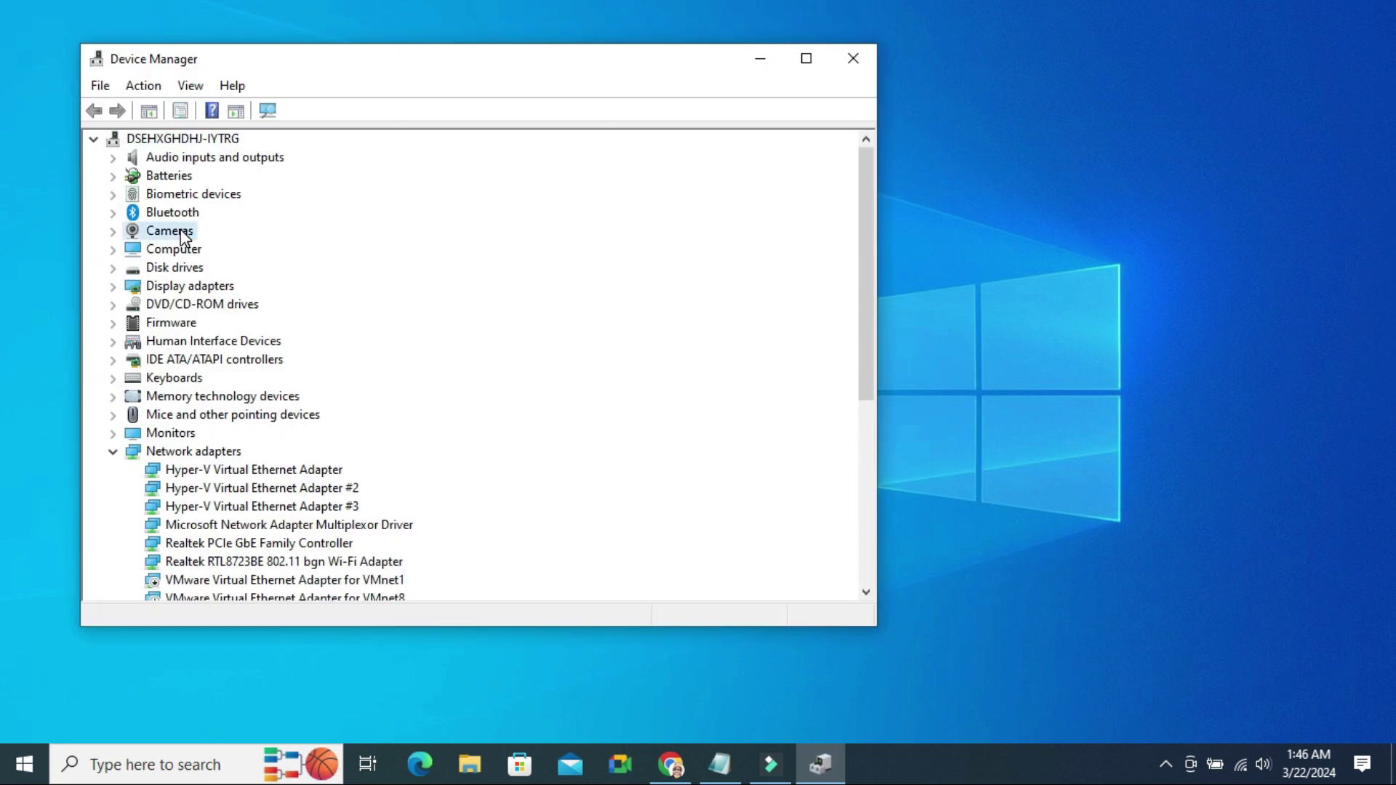
pyautogui.click(114, 231)
# Step: Uninstall the HP HD Camera device, choosing No at the restart prompt
pyautogui.click(215, 253)
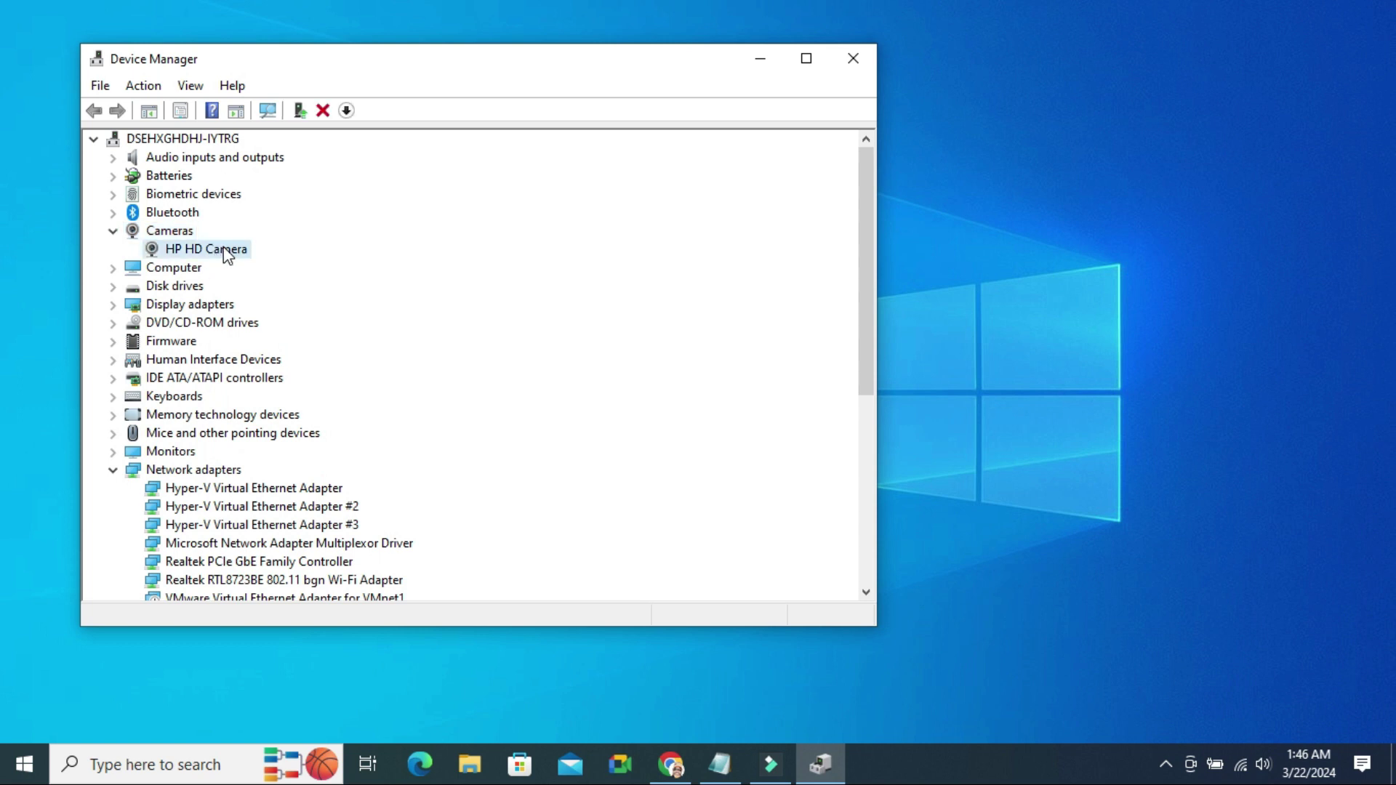
pyautogui.rightClick(227, 254)
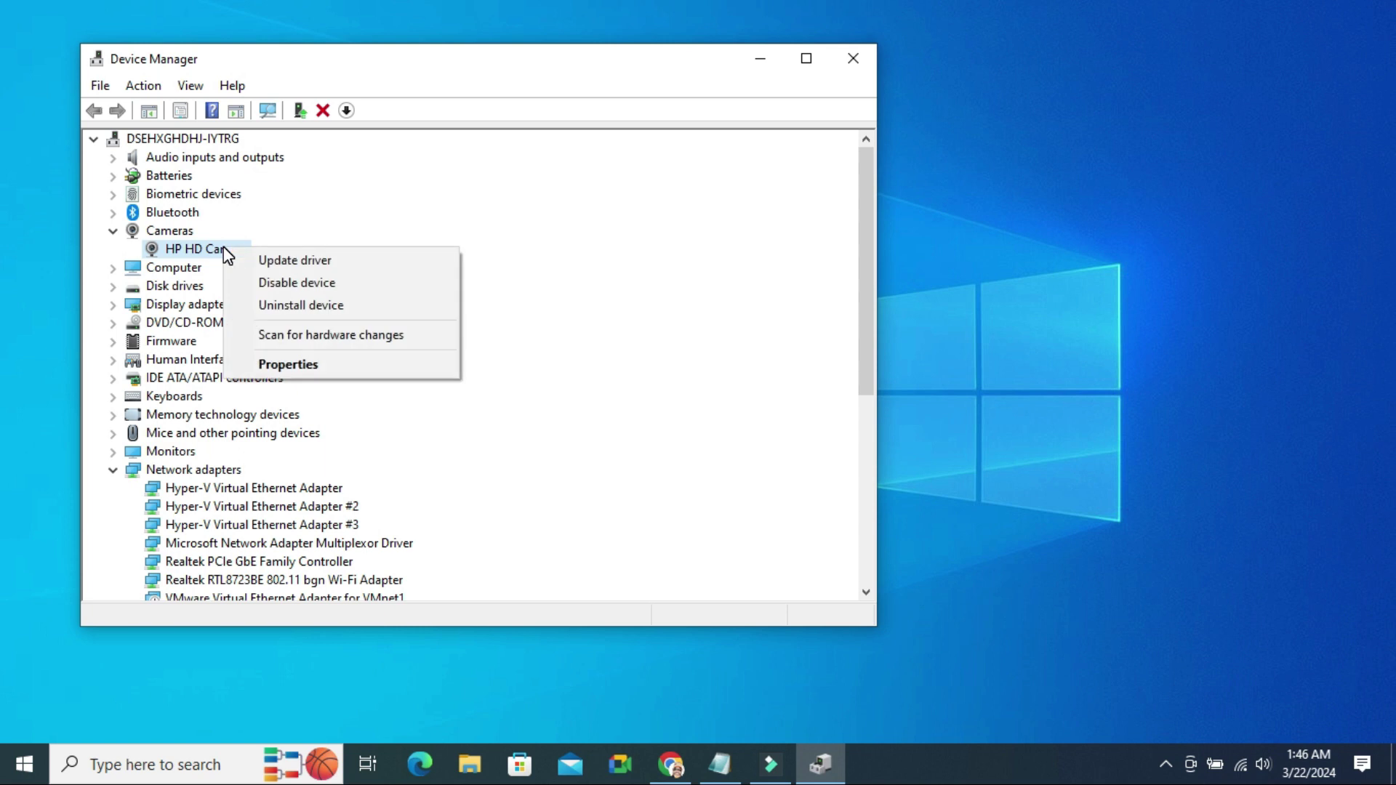
pyautogui.click(298, 305)
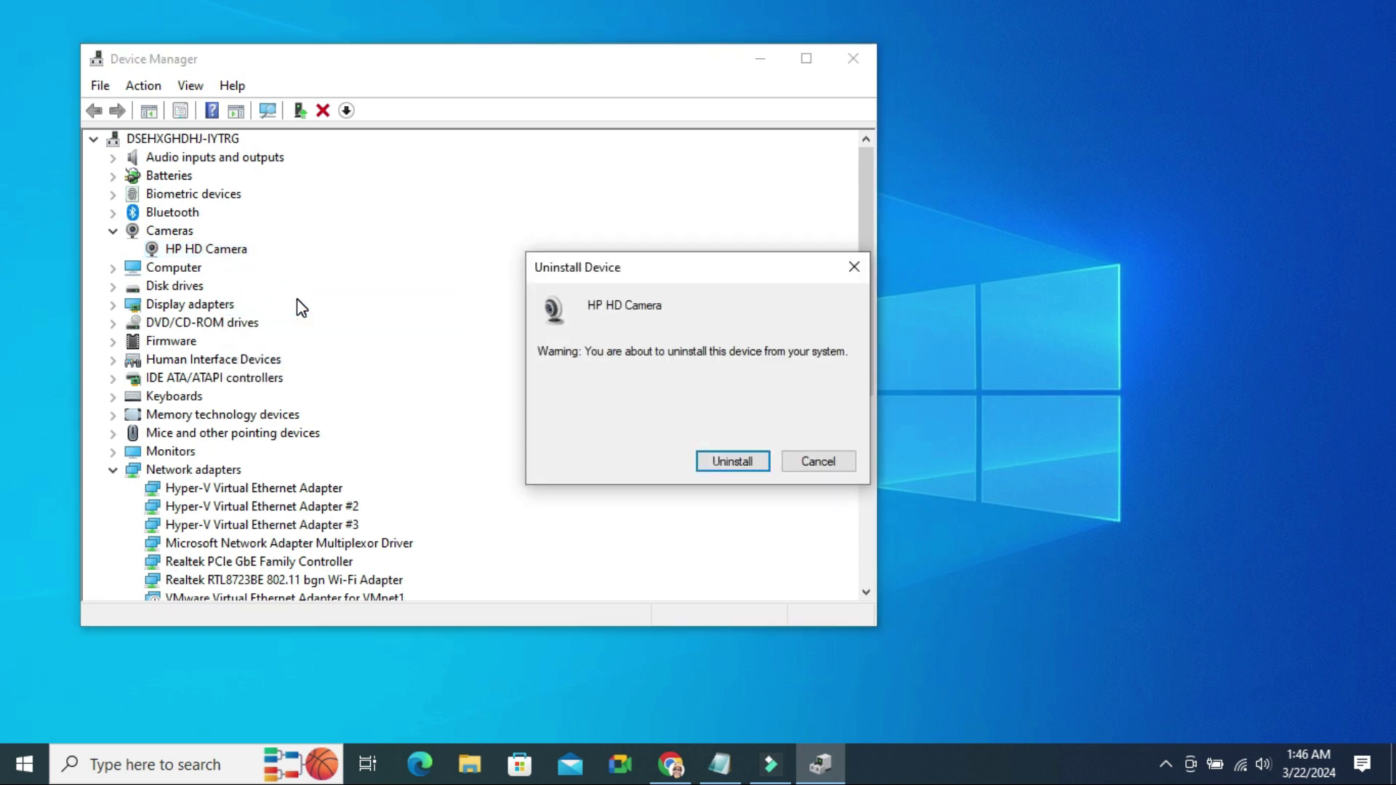
pyautogui.click(727, 461)
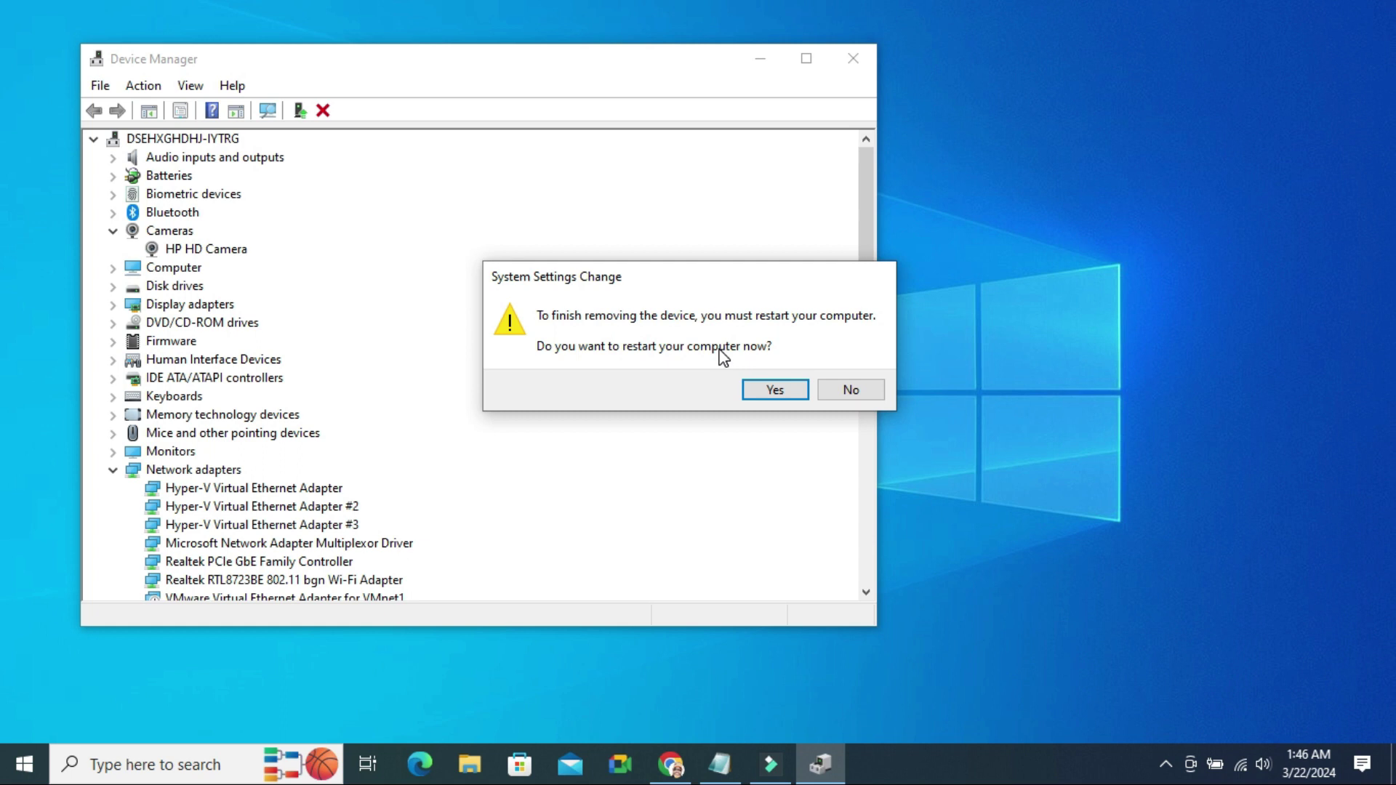
pyautogui.click(848, 384)
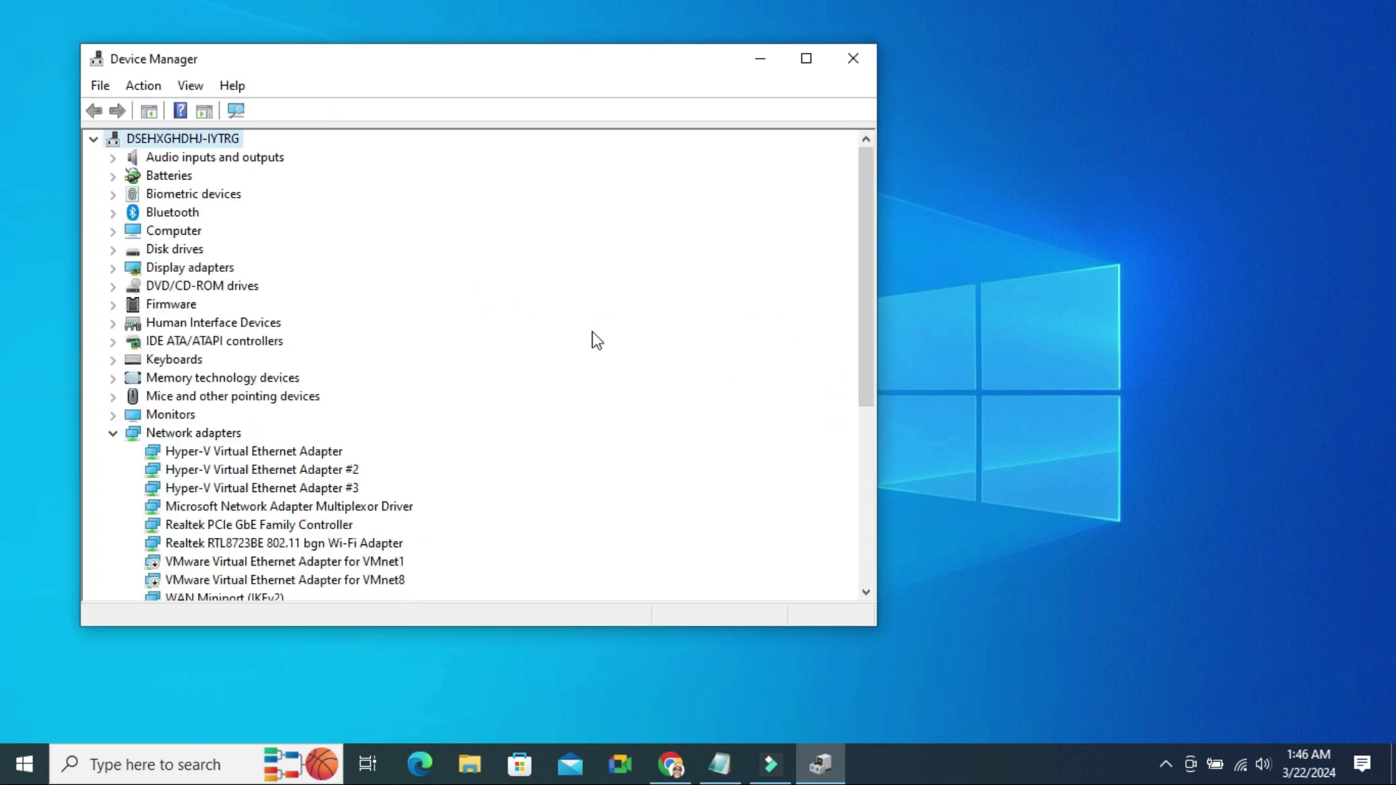
# Step: Run Action > Scan for hardware changes twice, then close Device Manager
pyautogui.click(143, 87)
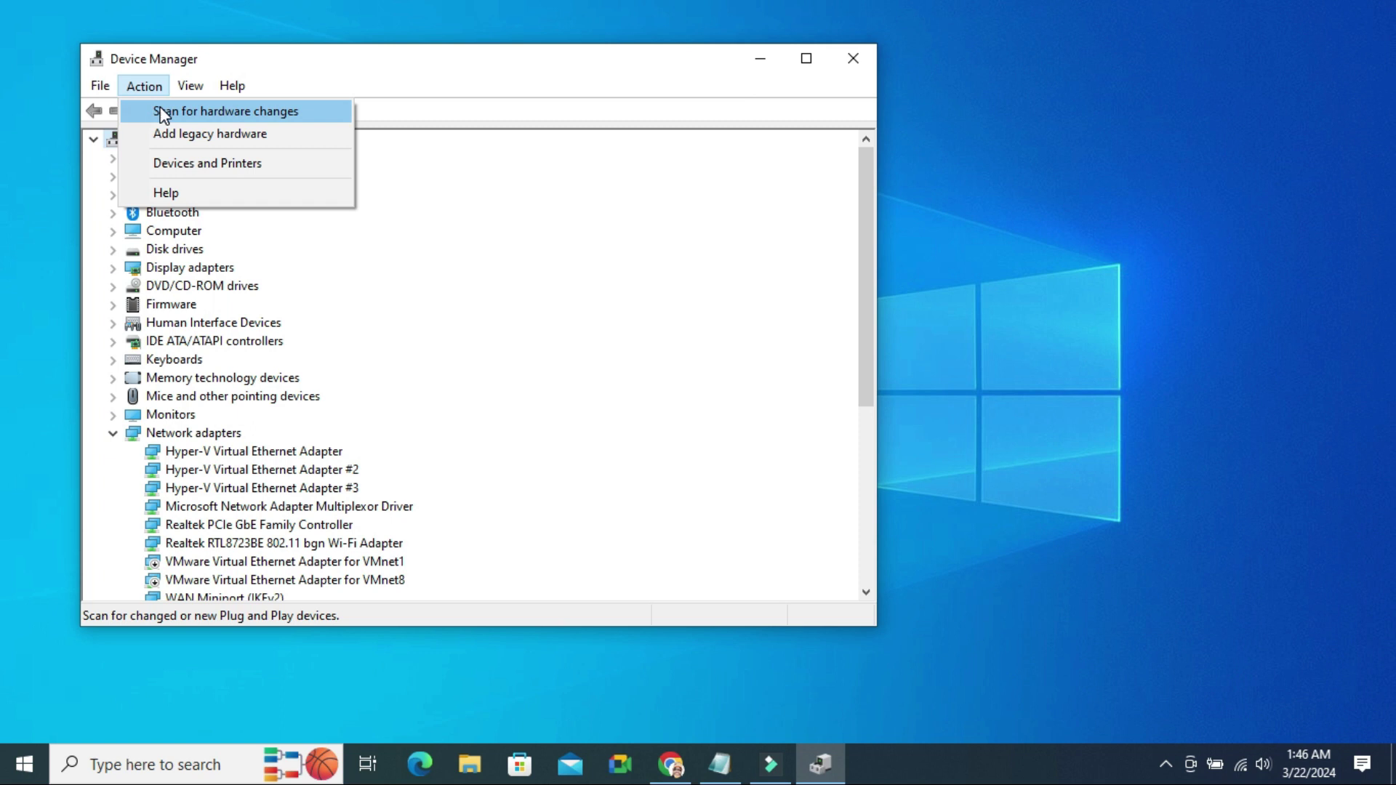
pyautogui.click(157, 110)
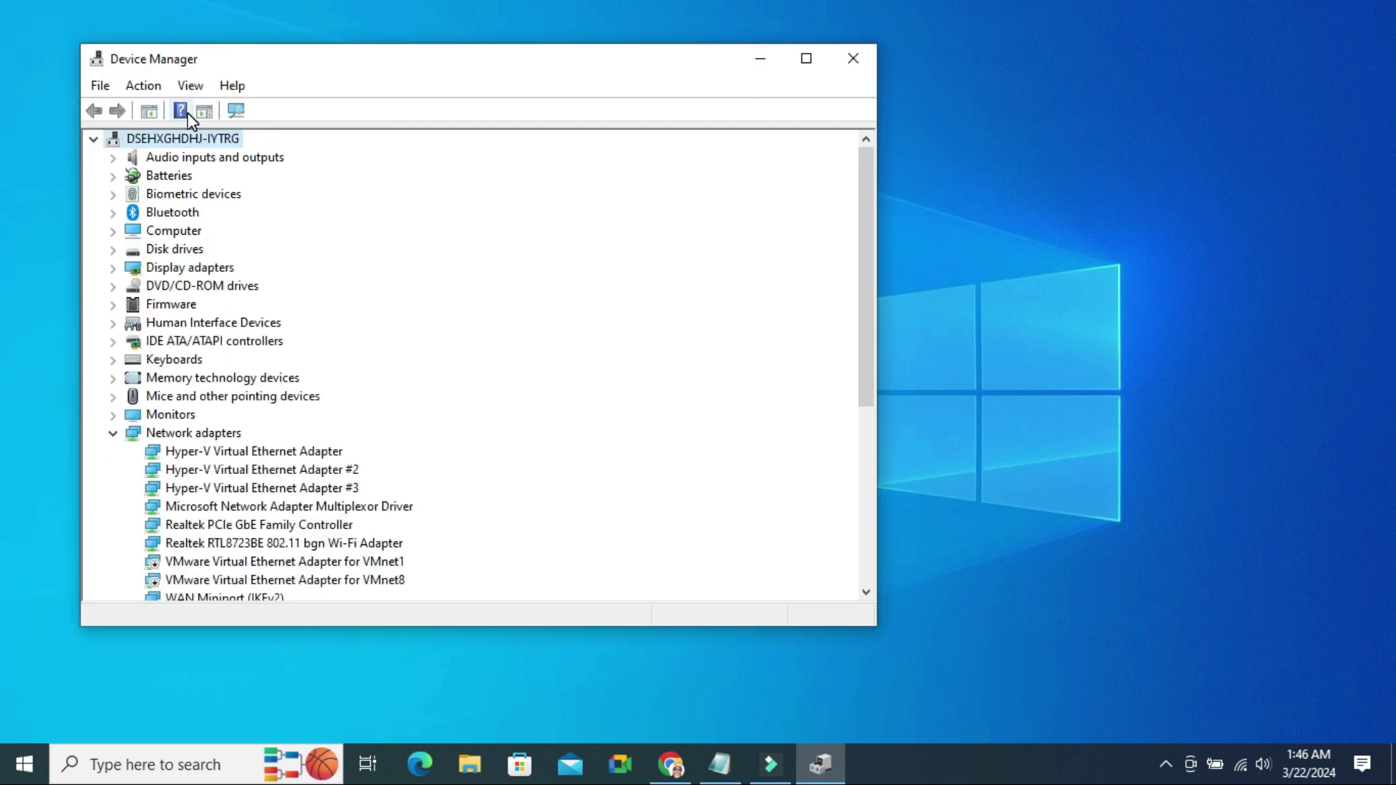
pyautogui.click(137, 87)
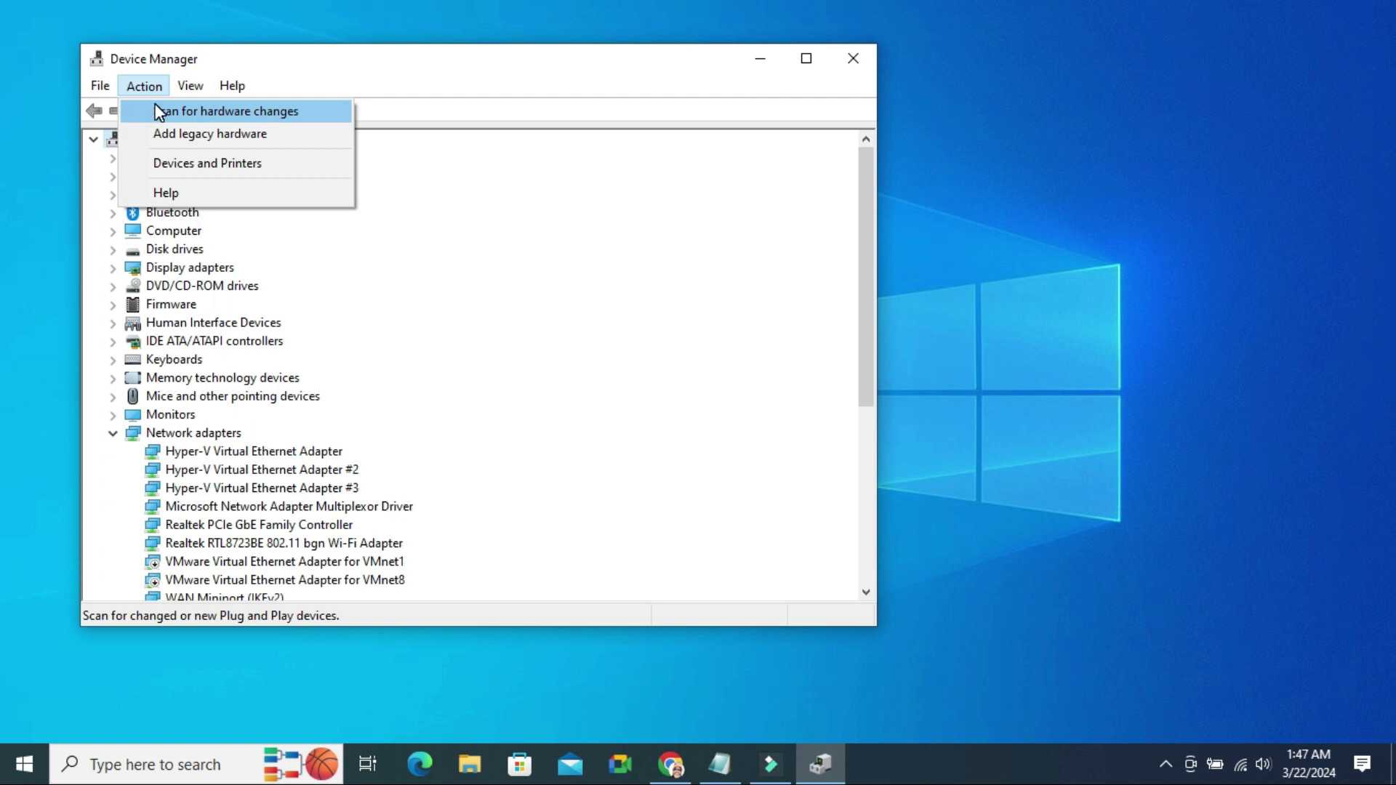
pyautogui.click(158, 110)
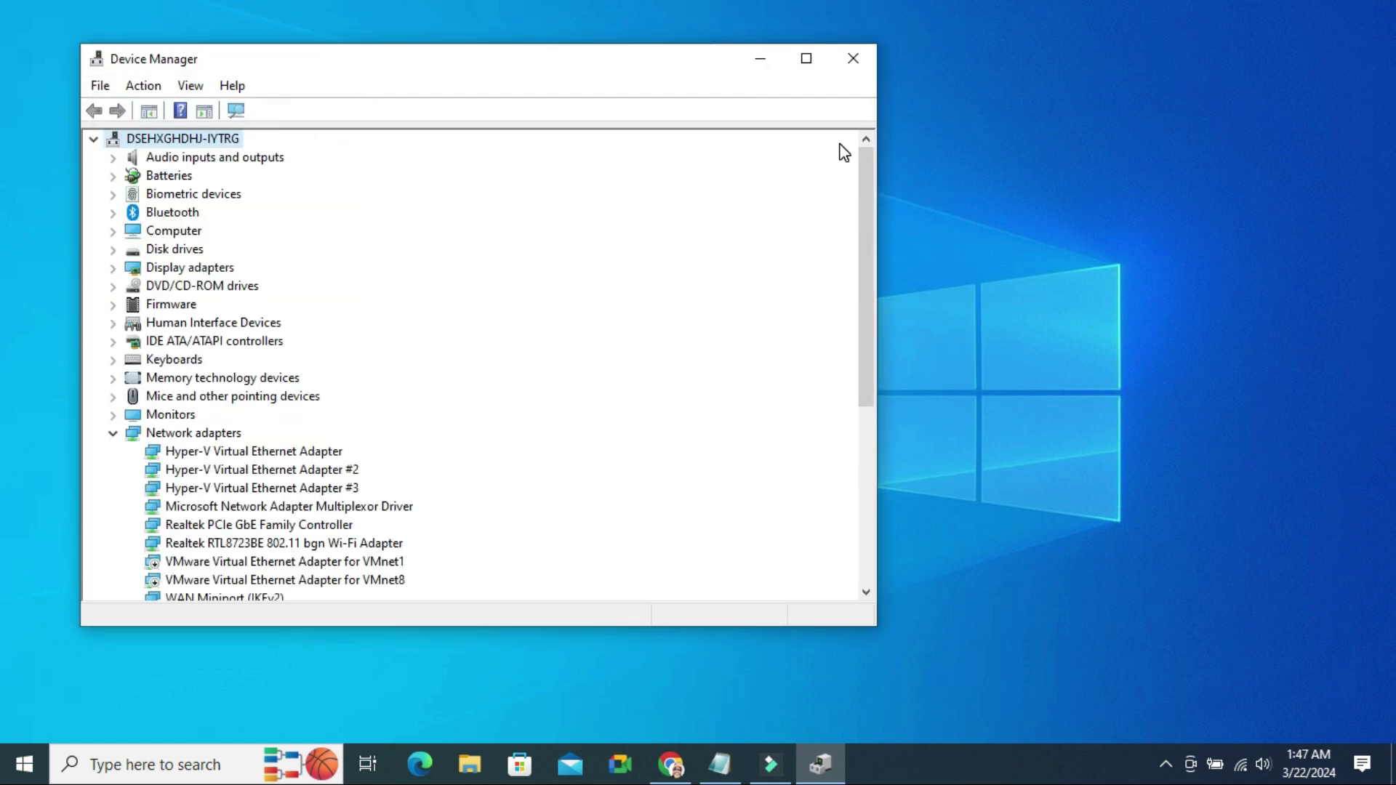
pyautogui.click(857, 67)
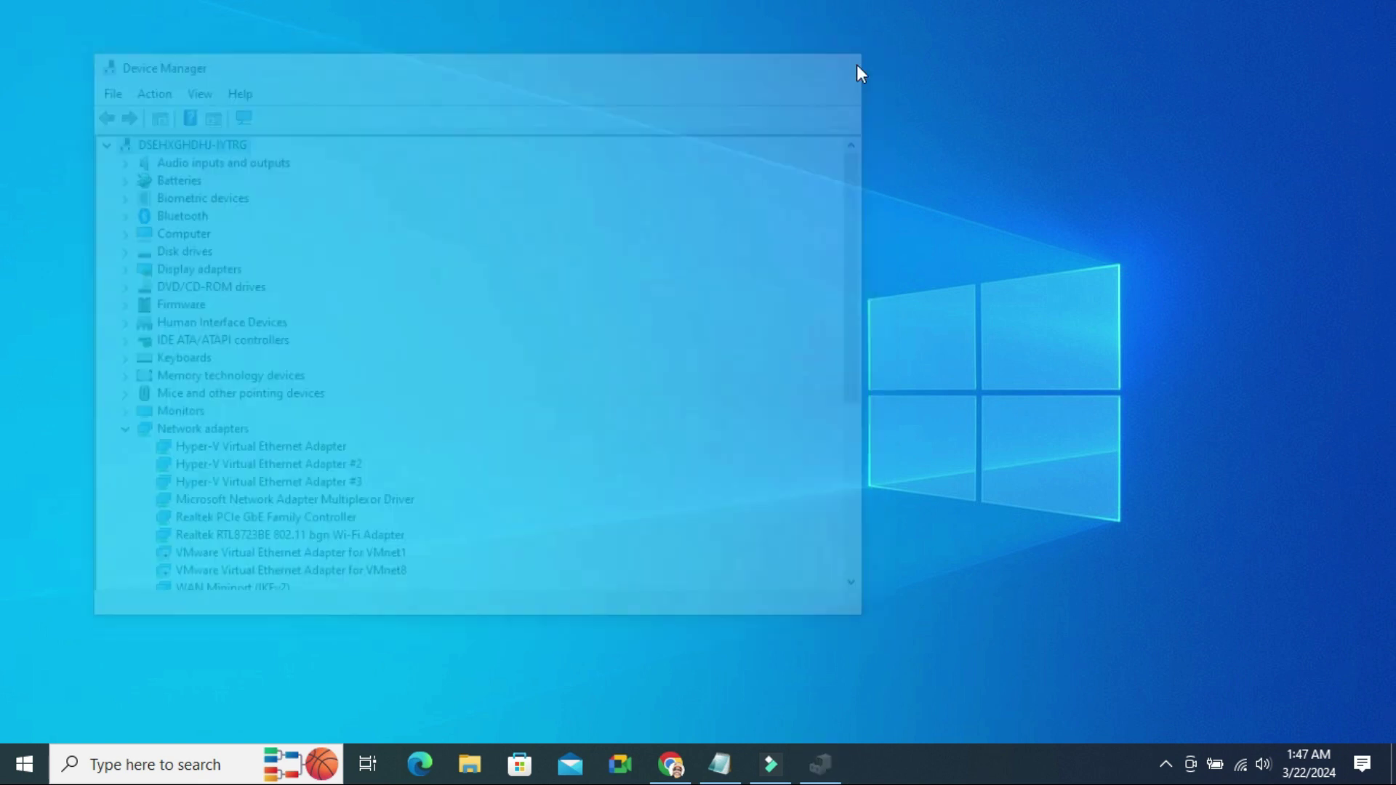
# Step: Restart the computer from the Start menu's Power options
pyautogui.click(22, 770)
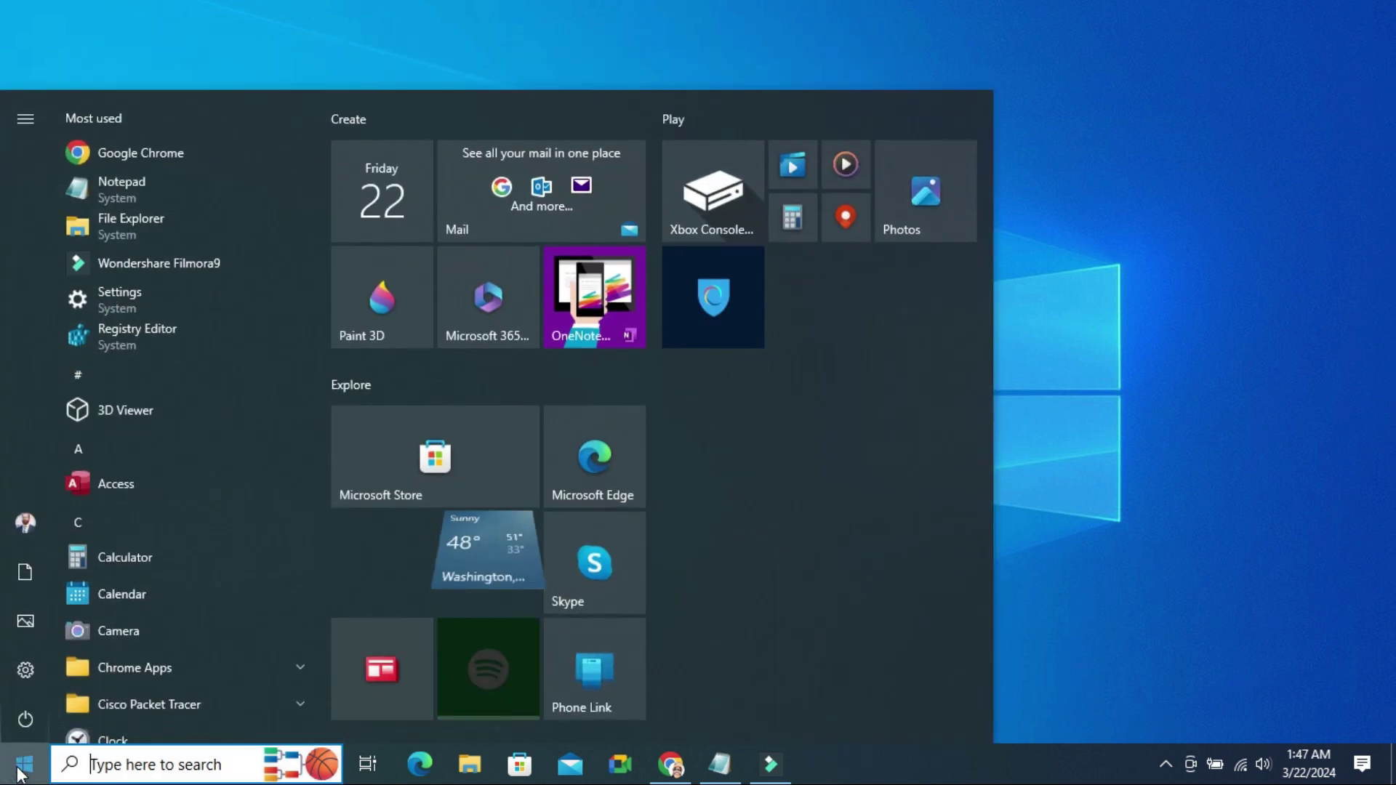
pyautogui.click(29, 707)
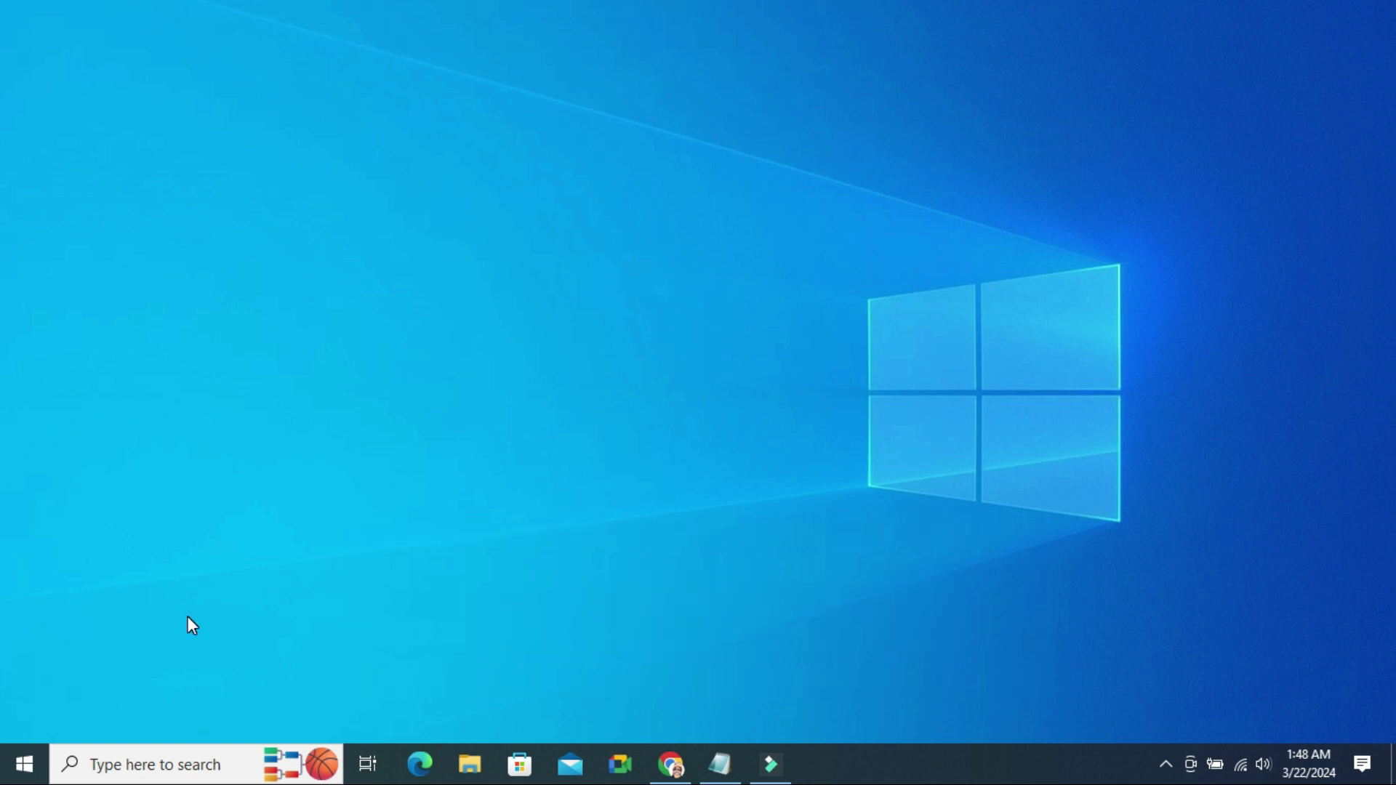
# Step: Search for 'cmd' and launch Command Prompt as administrator
pyautogui.click(175, 772)
pyautogui.write('cmd')
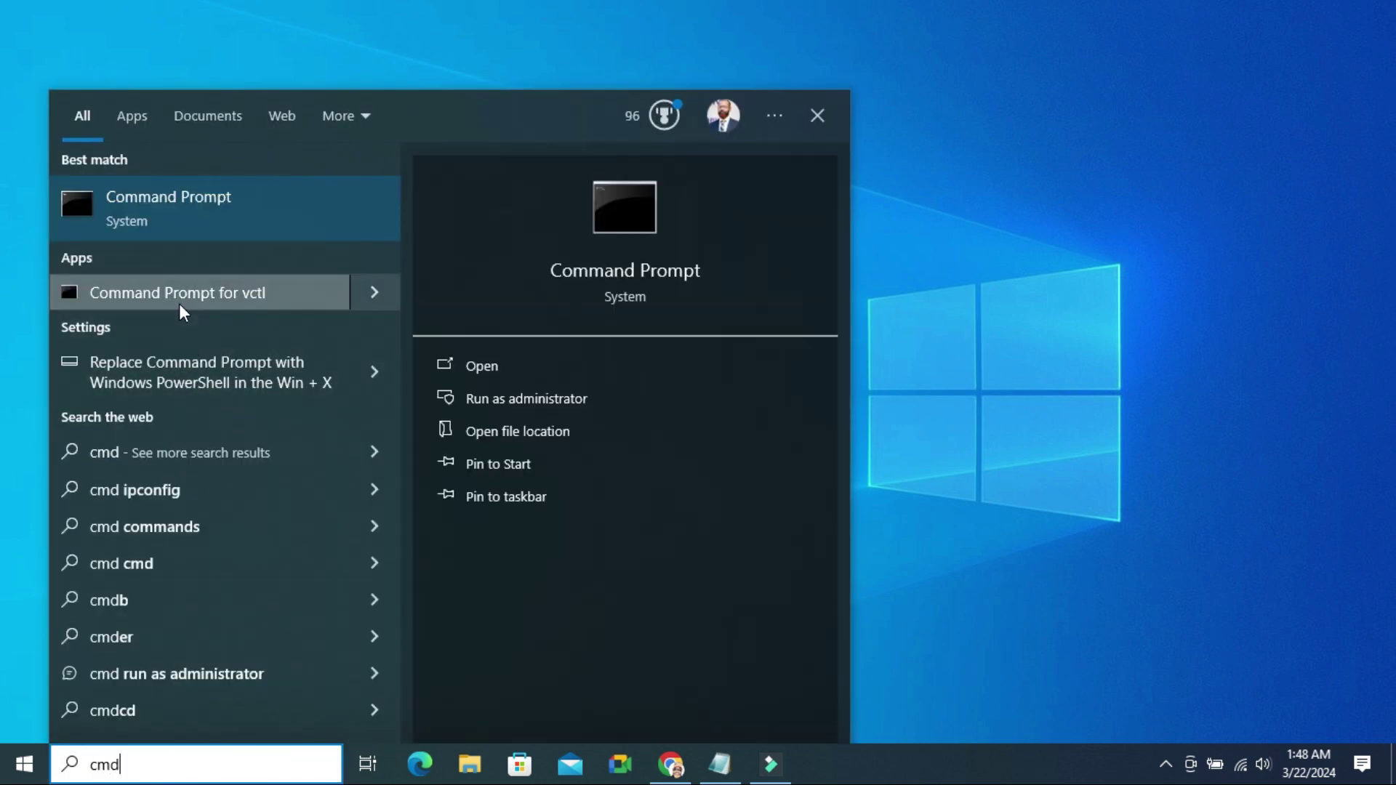
pyautogui.rightClick(189, 219)
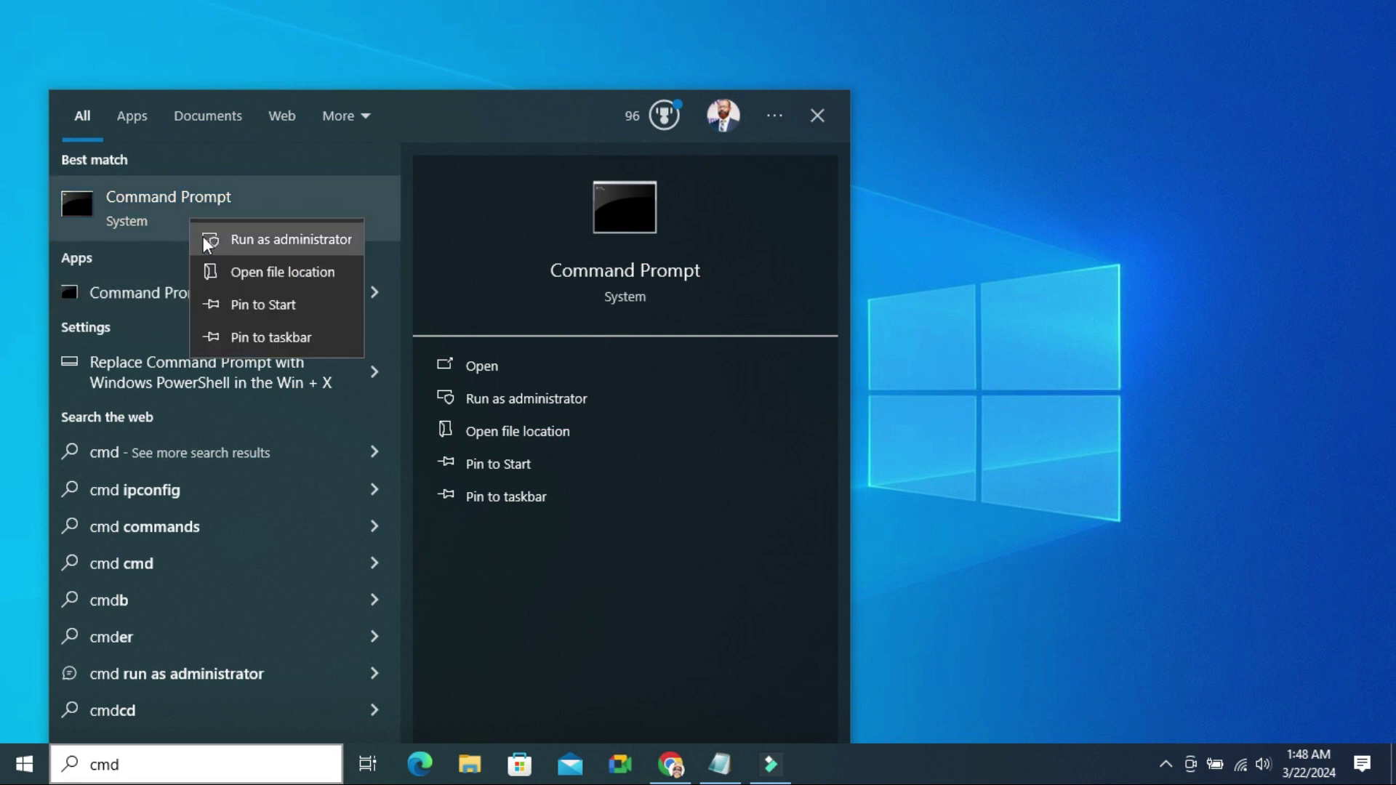
pyautogui.click(234, 241)
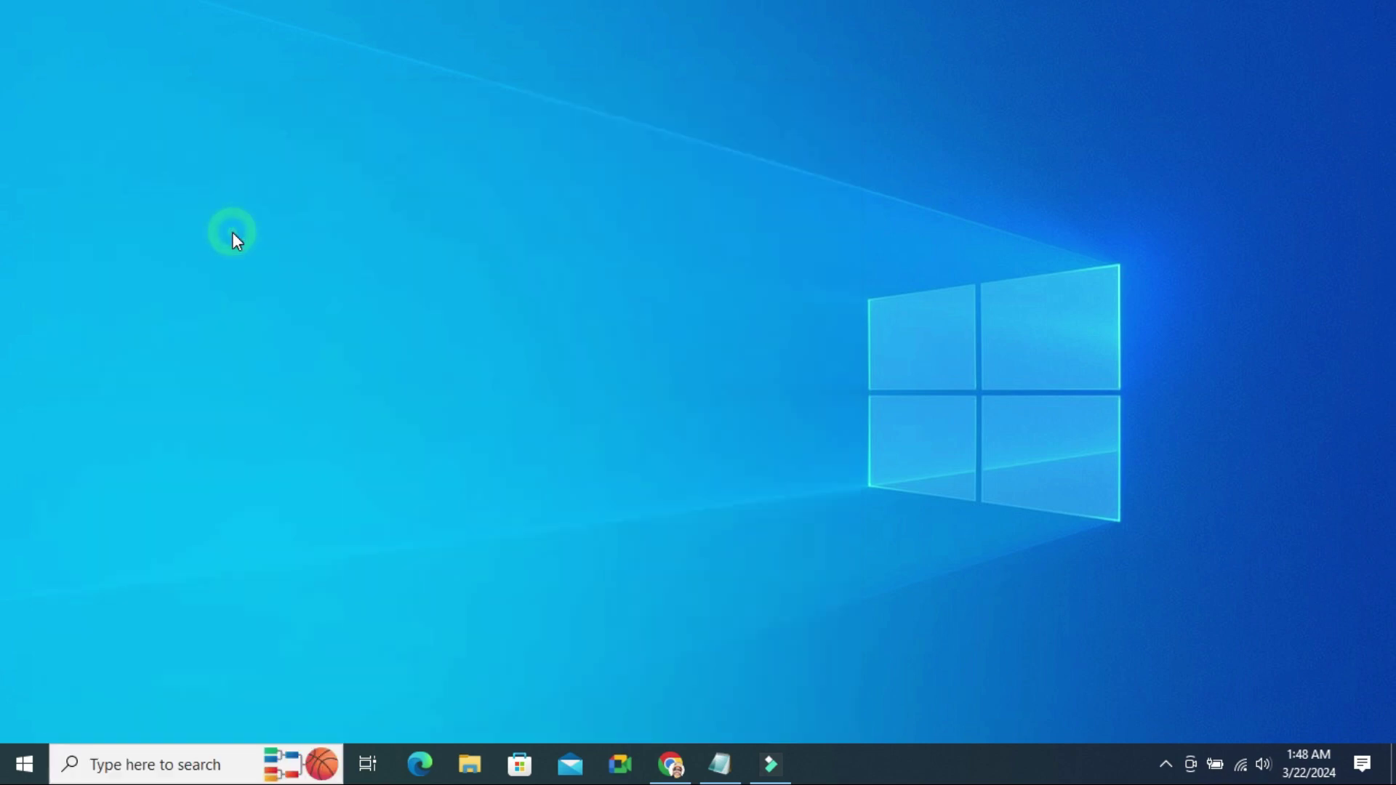
# Step: Copy the net stop, ren and net start repair commands from Notepad
pyautogui.click(731, 772)
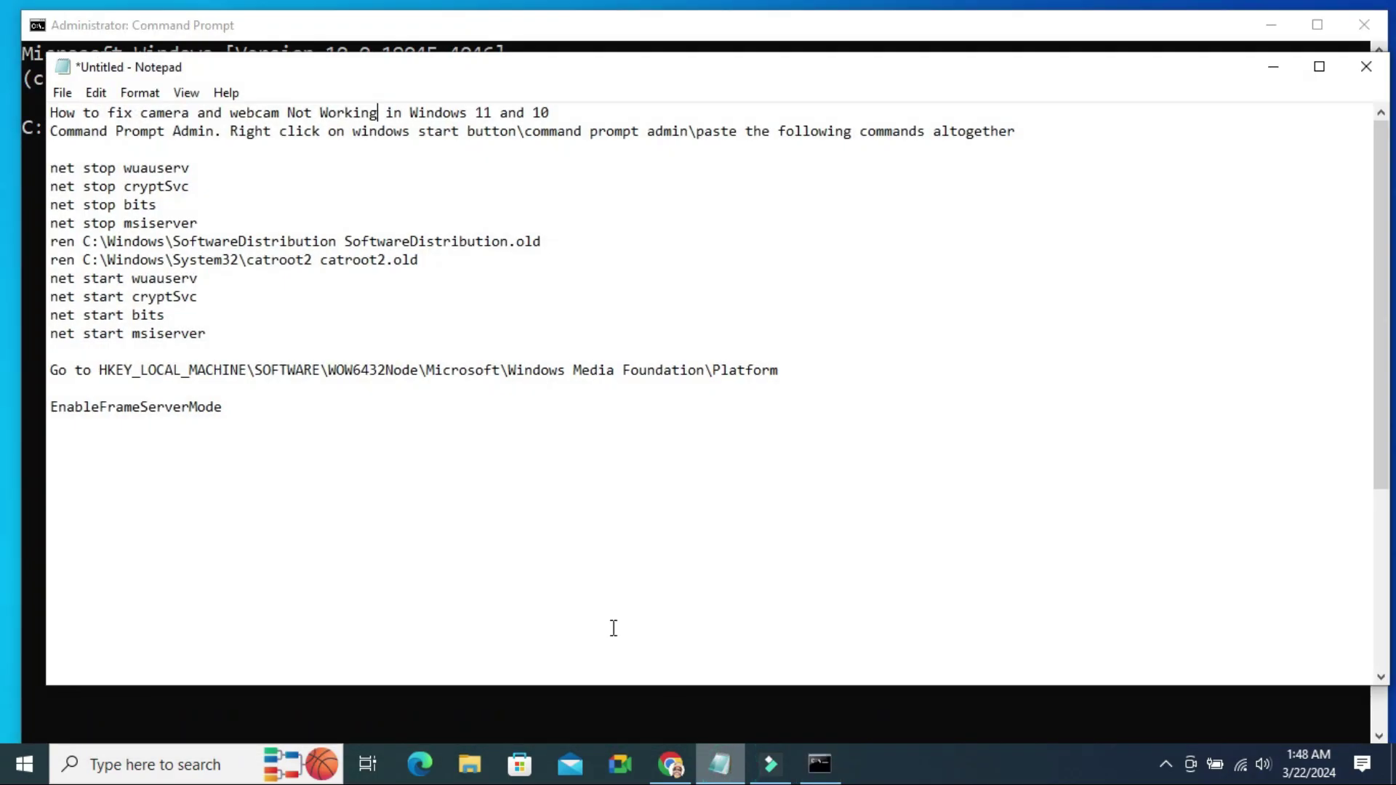
pyautogui.moveTo(211, 331); pyautogui.dragTo(48, 166)
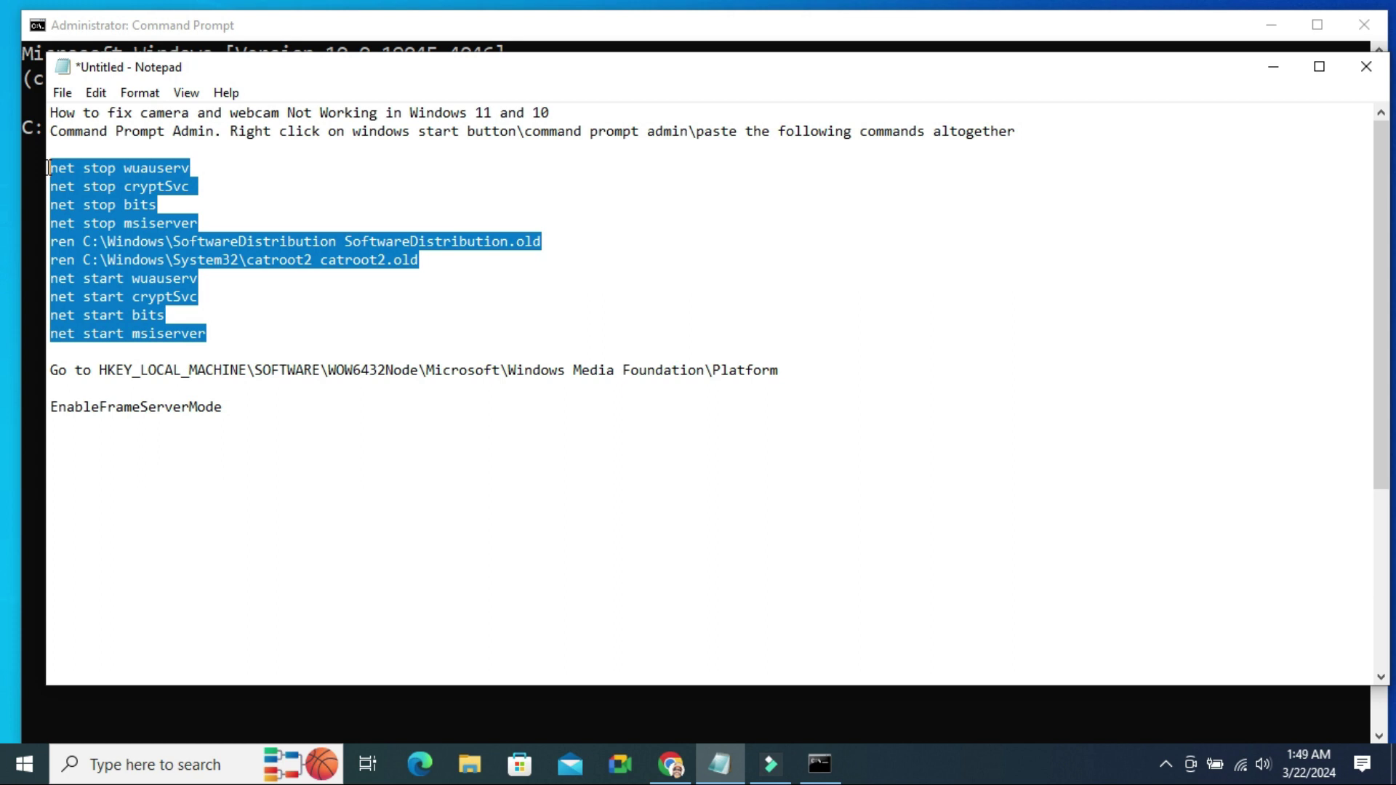
pyautogui.rightClick(71, 197)
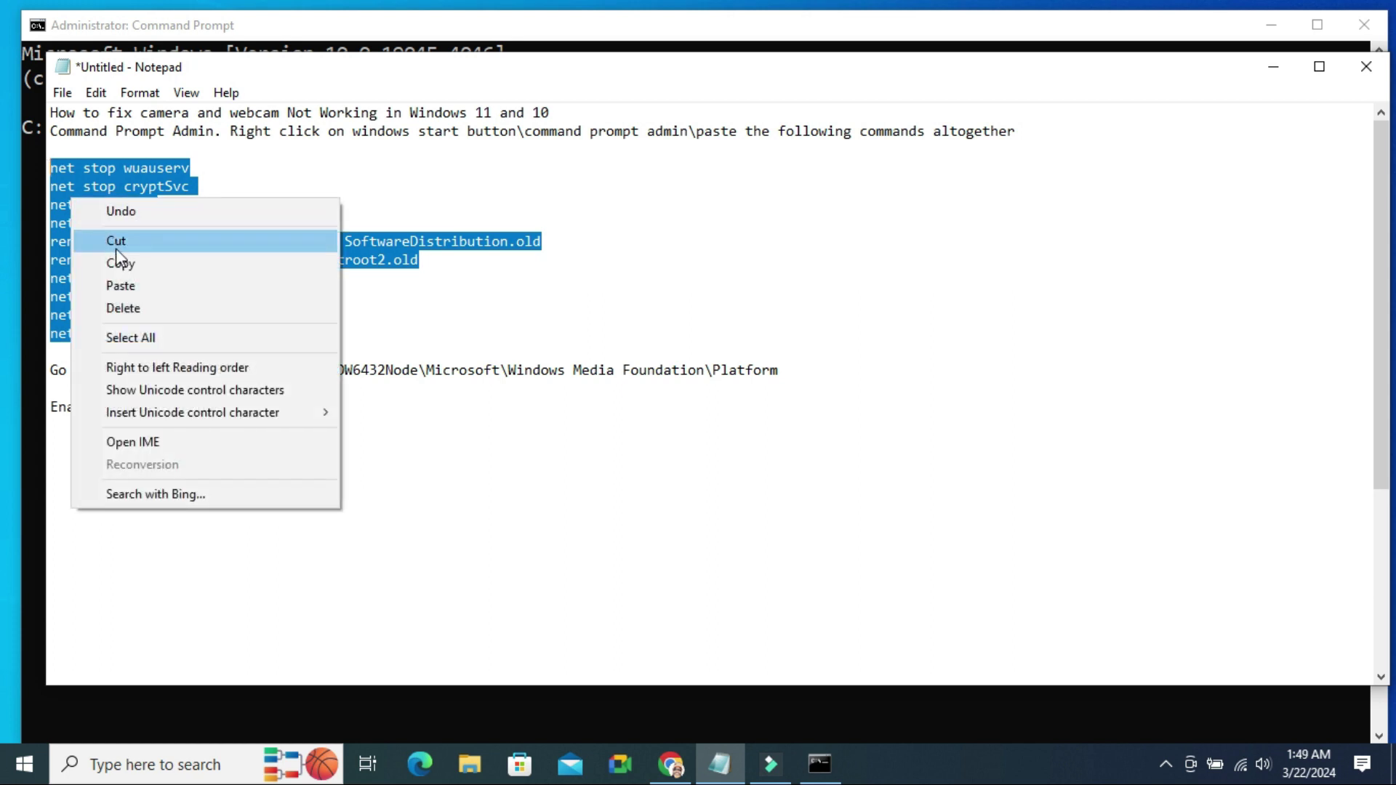
pyautogui.click(126, 273)
# Step: Paste and run the commands in the admin Command Prompt, then close it
pyautogui.hotkey('alt', 'Tab')
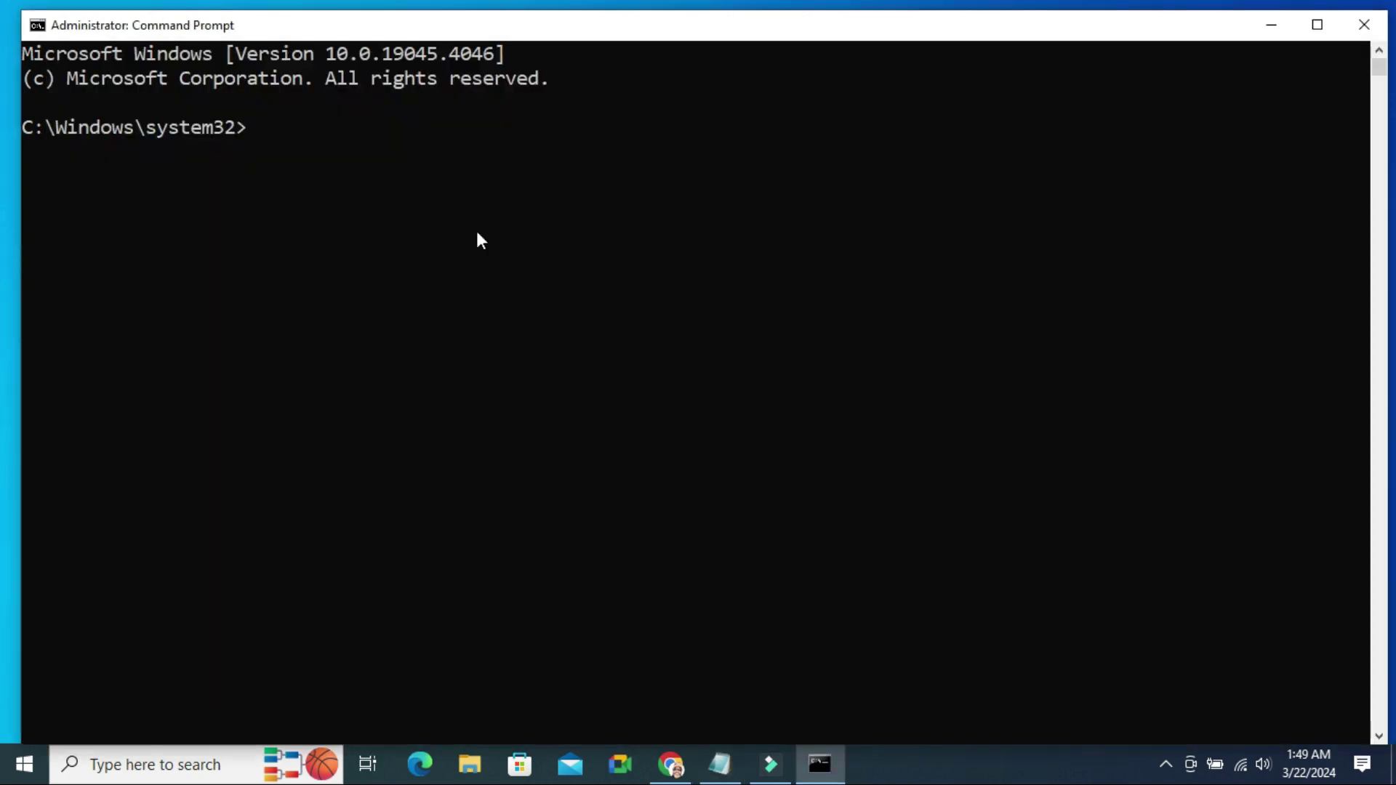
pyautogui.rightClick(477, 233)
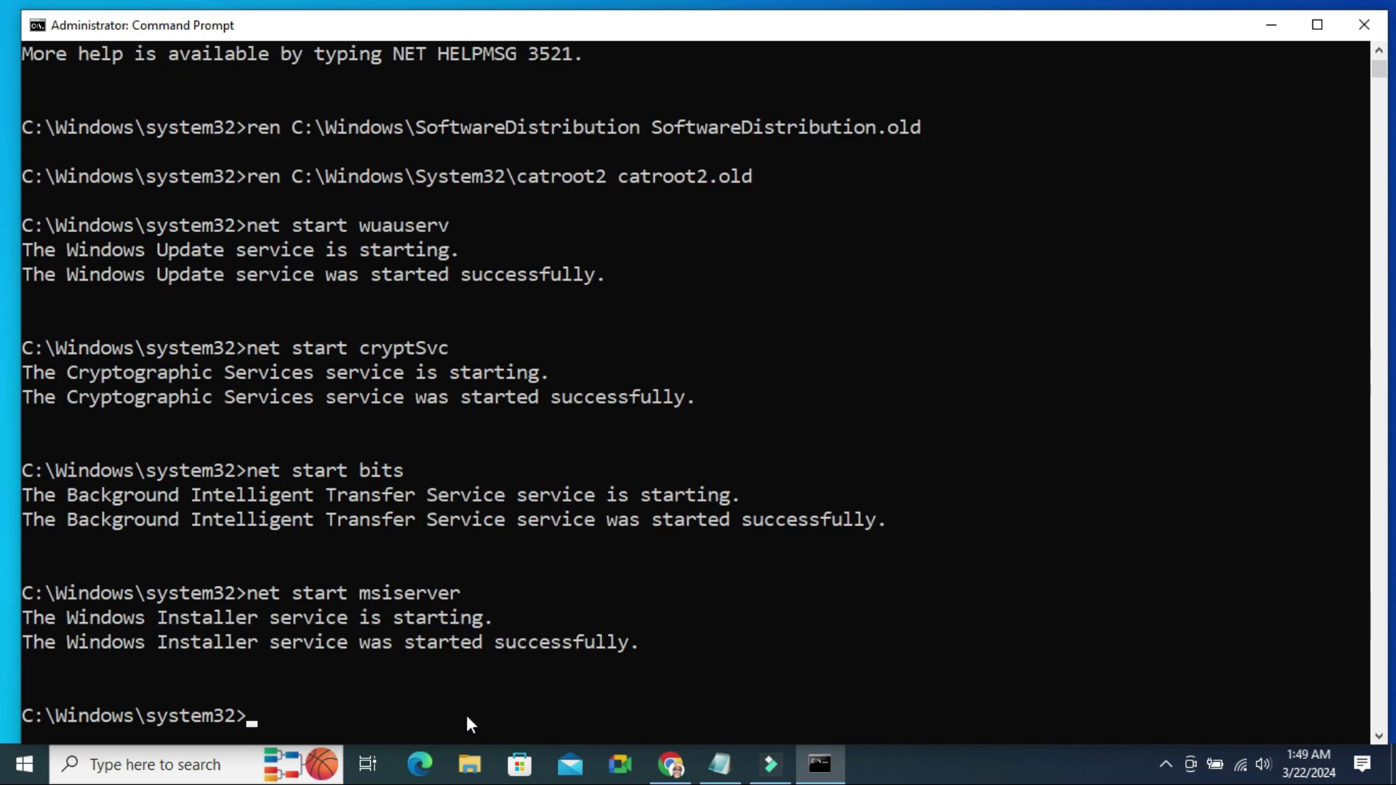
pyautogui.click(1357, 27)
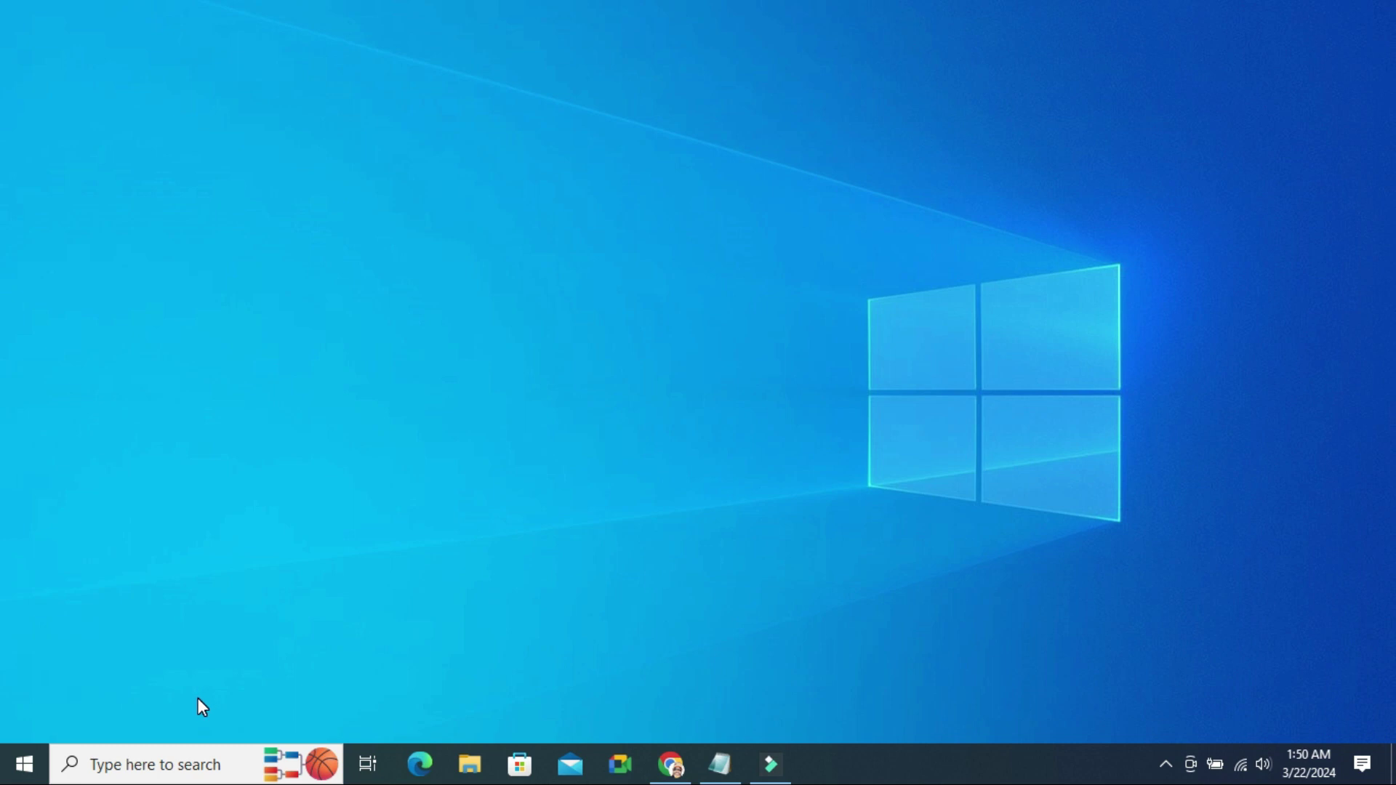
# Step: Search for 'regedit' and run Registry Editor as administrator
pyautogui.click(181, 759)
pyautogui.write('reg')
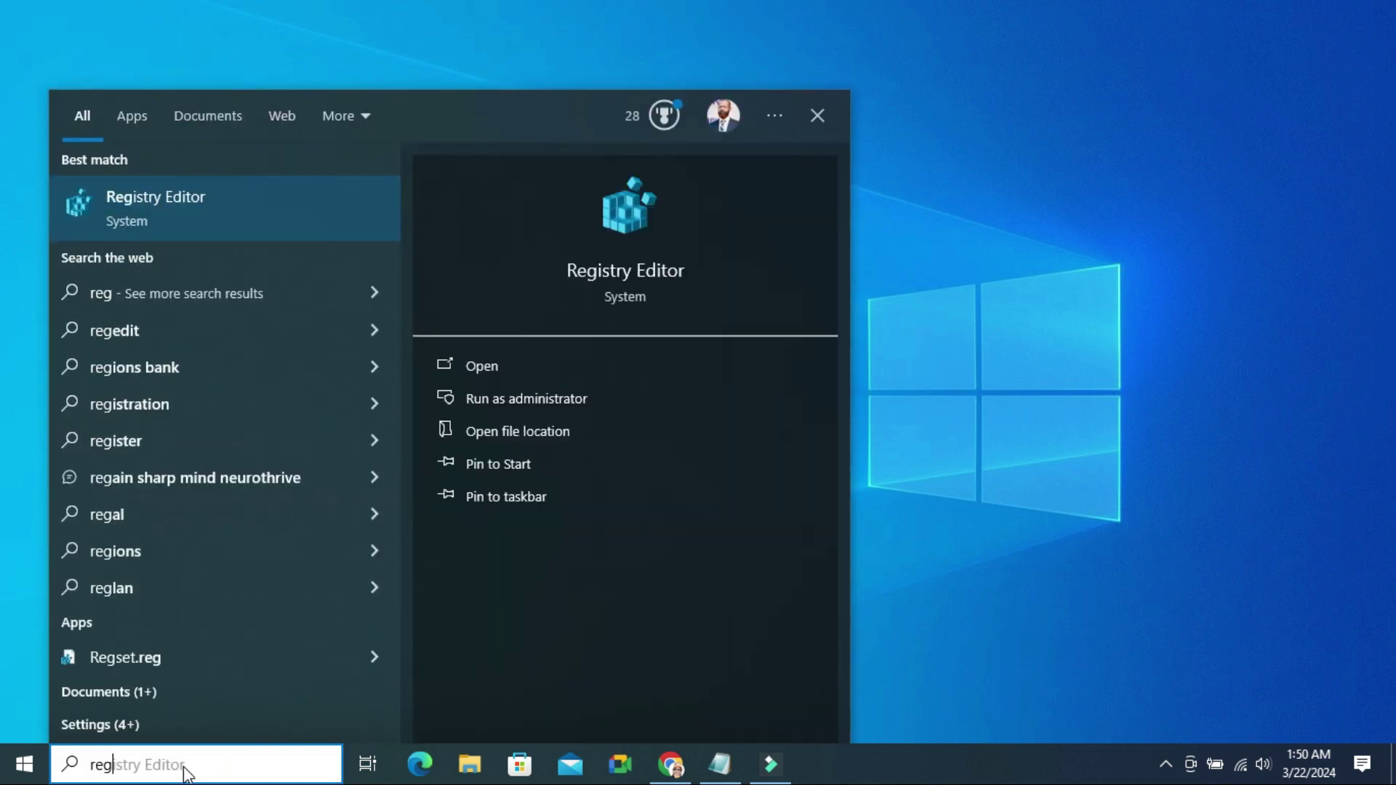
pyautogui.write('edit')
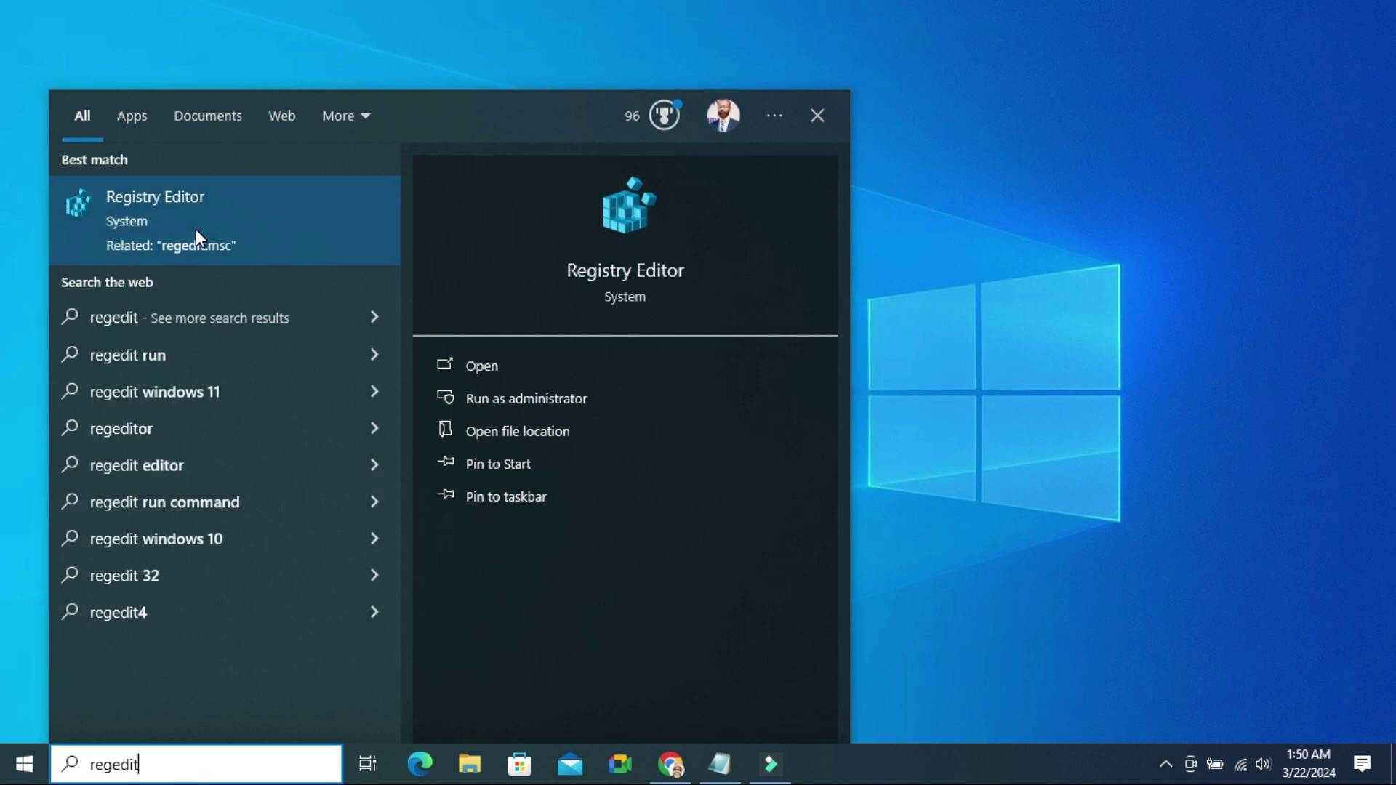
pyautogui.rightClick(194, 237)
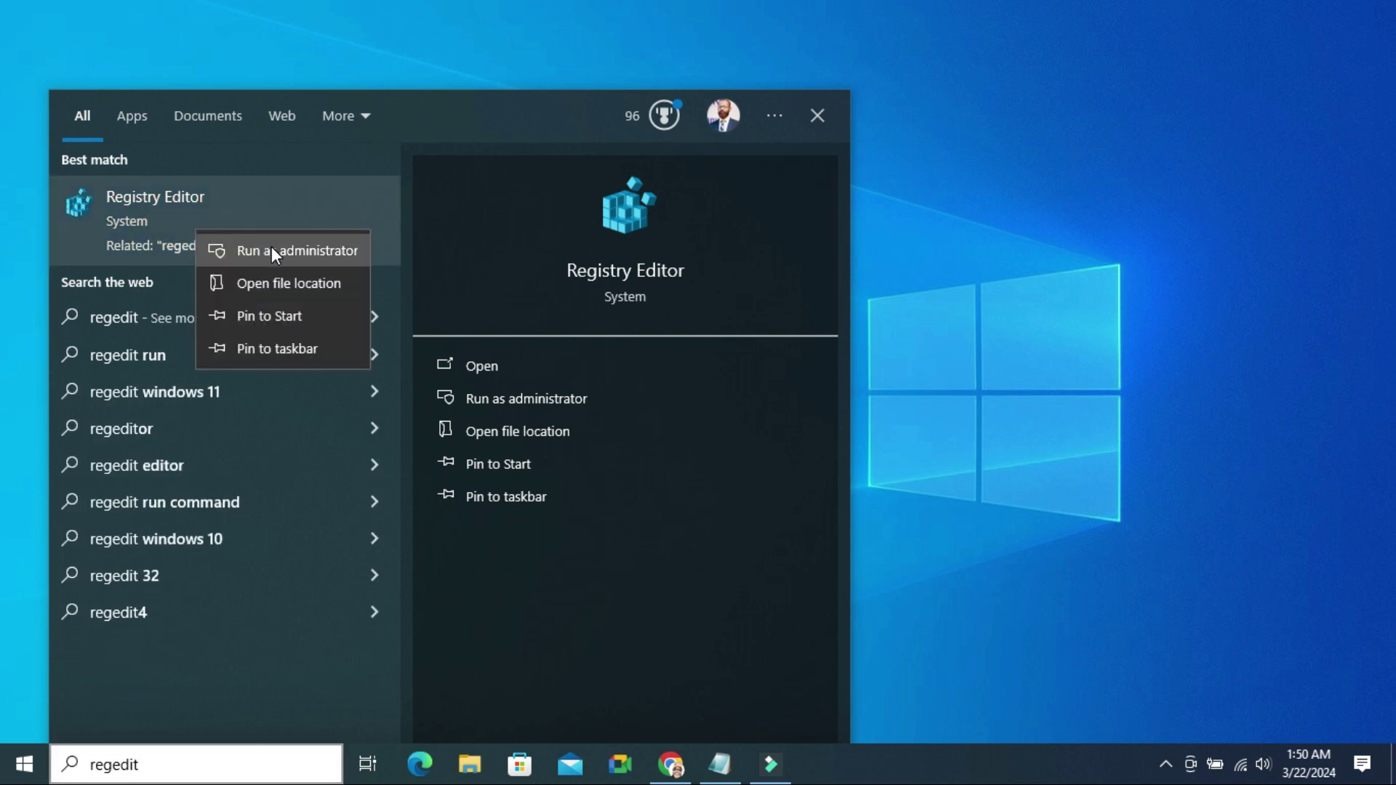
pyautogui.click(274, 250)
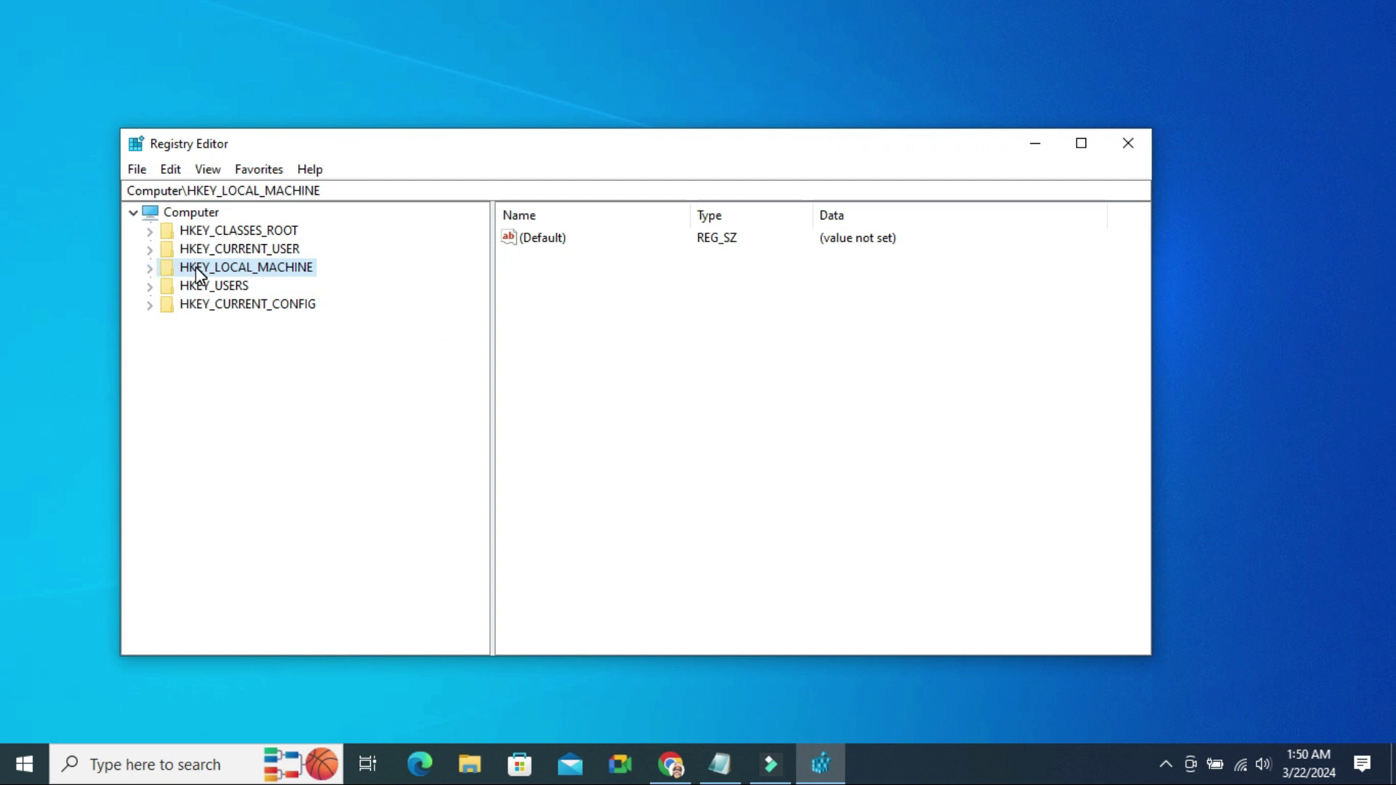
# Step: Expand HKEY_LOCAL_MACHINE > SOFTWARE > WOW6432Node in Registry Editor
pyautogui.click(150, 267)
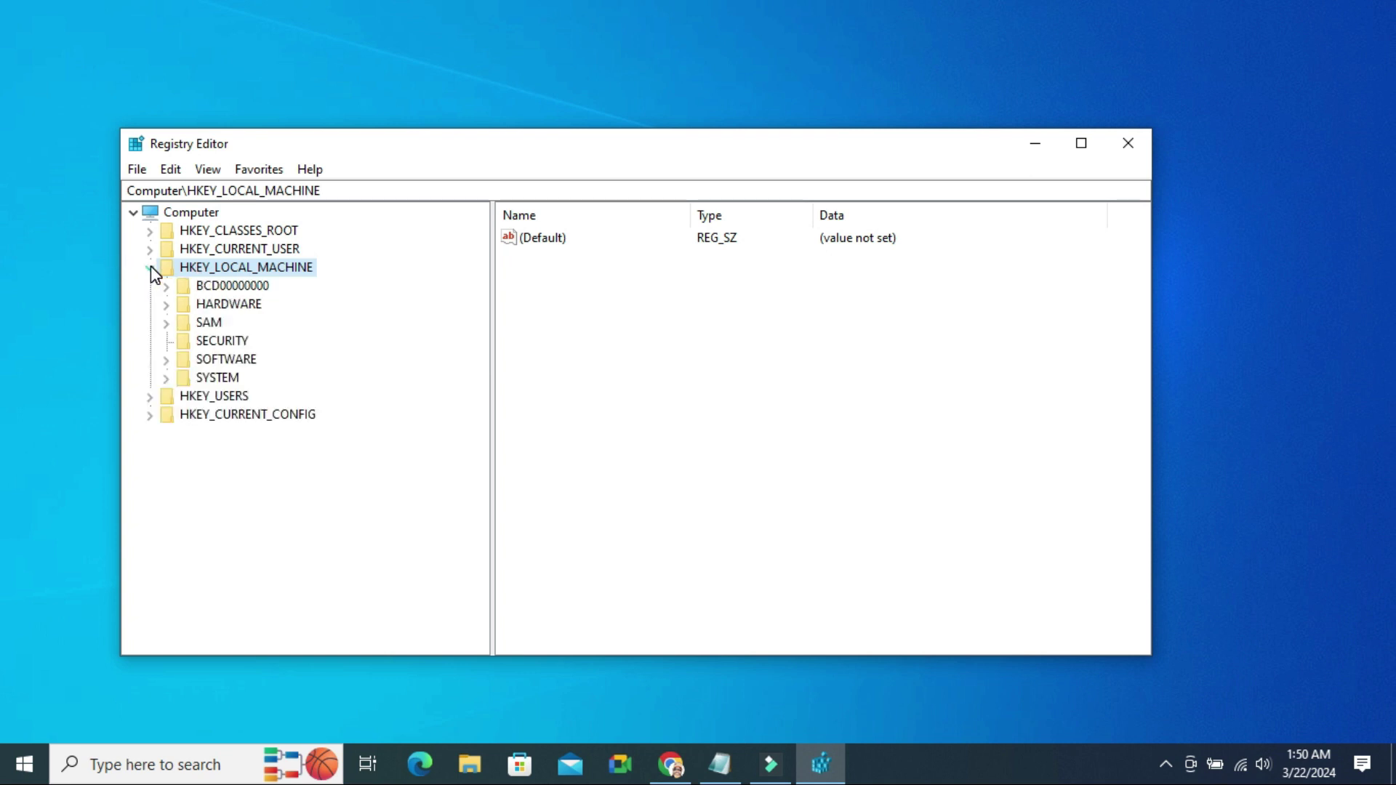
pyautogui.click(168, 360)
pyautogui.click(238, 433)
pyautogui.moveTo(482, 393); pyautogui.dragTo(509, 527)
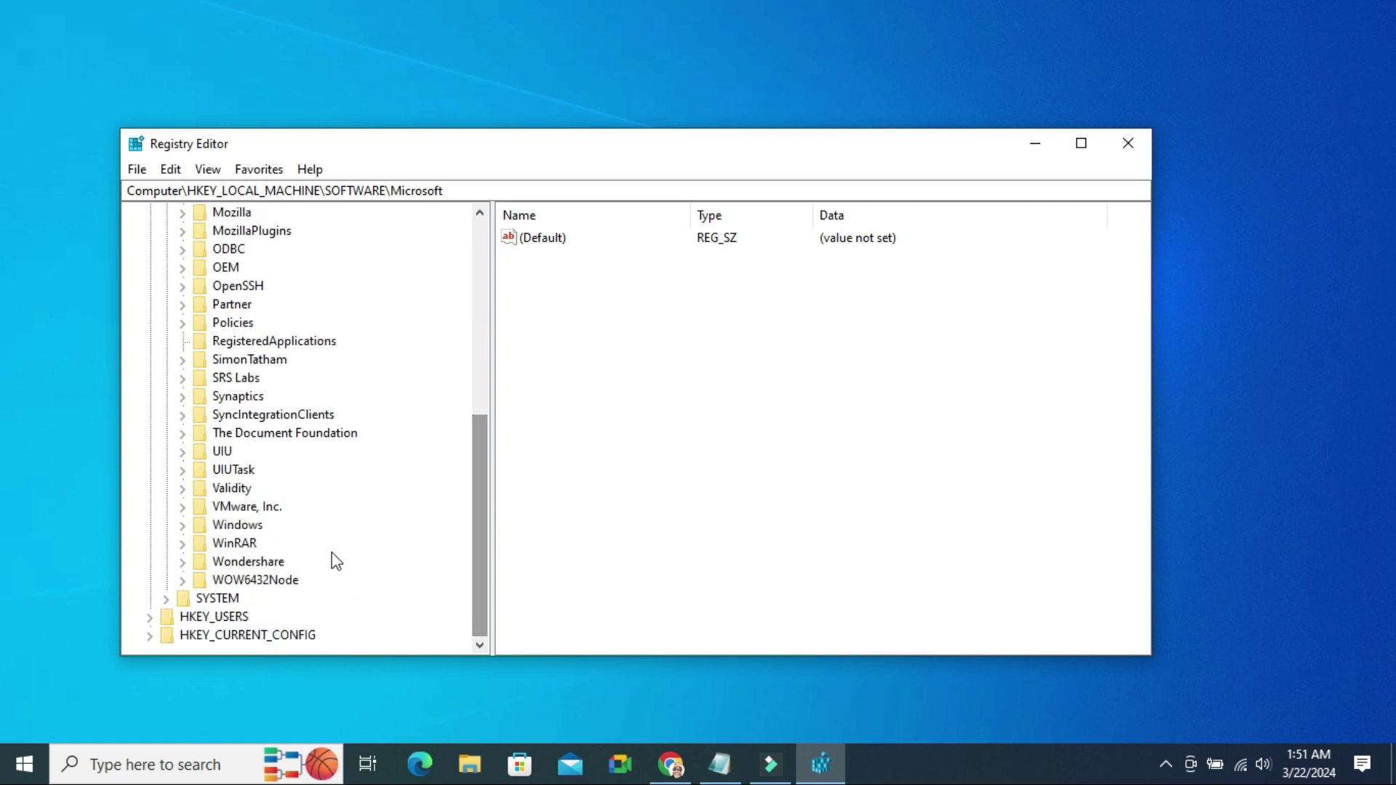
pyautogui.click(280, 582)
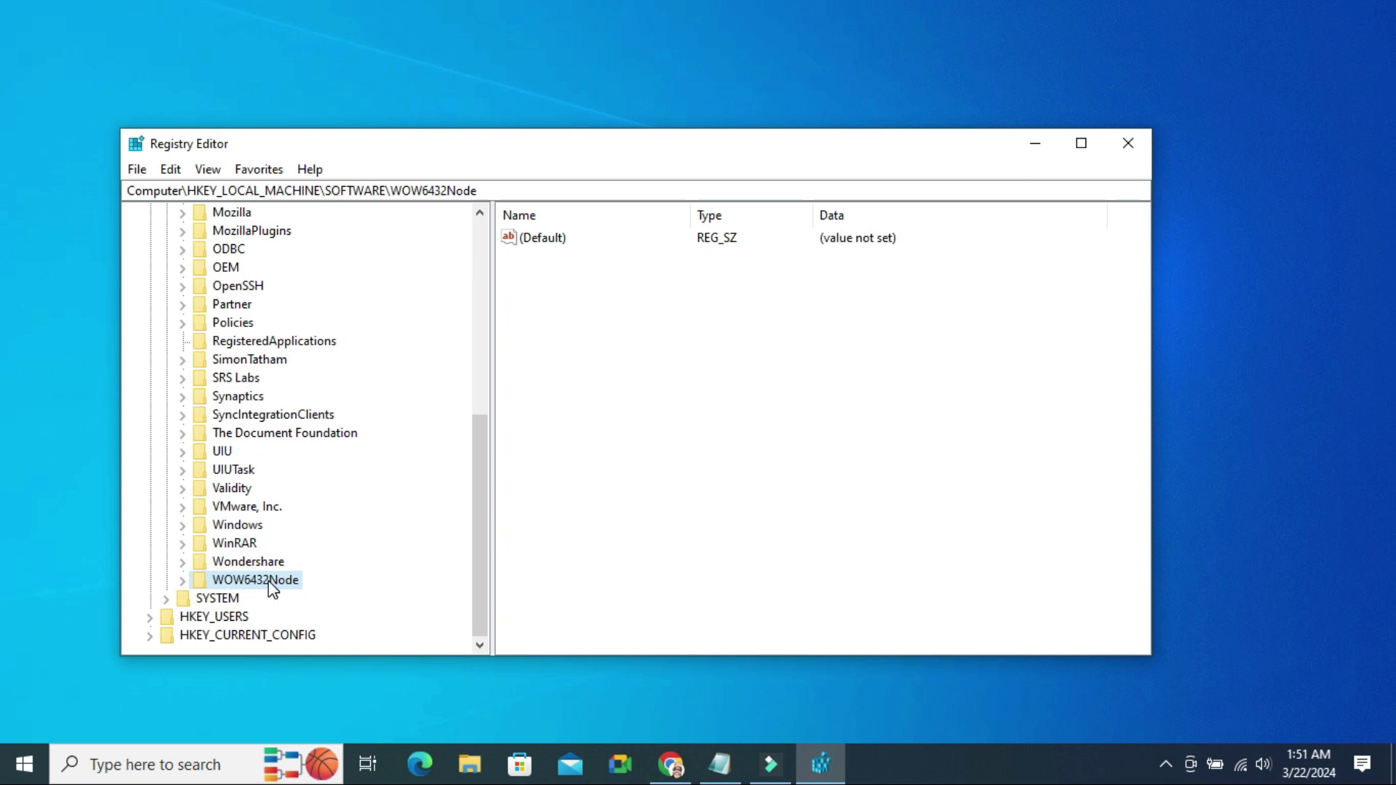
pyautogui.doubleClick(204, 586)
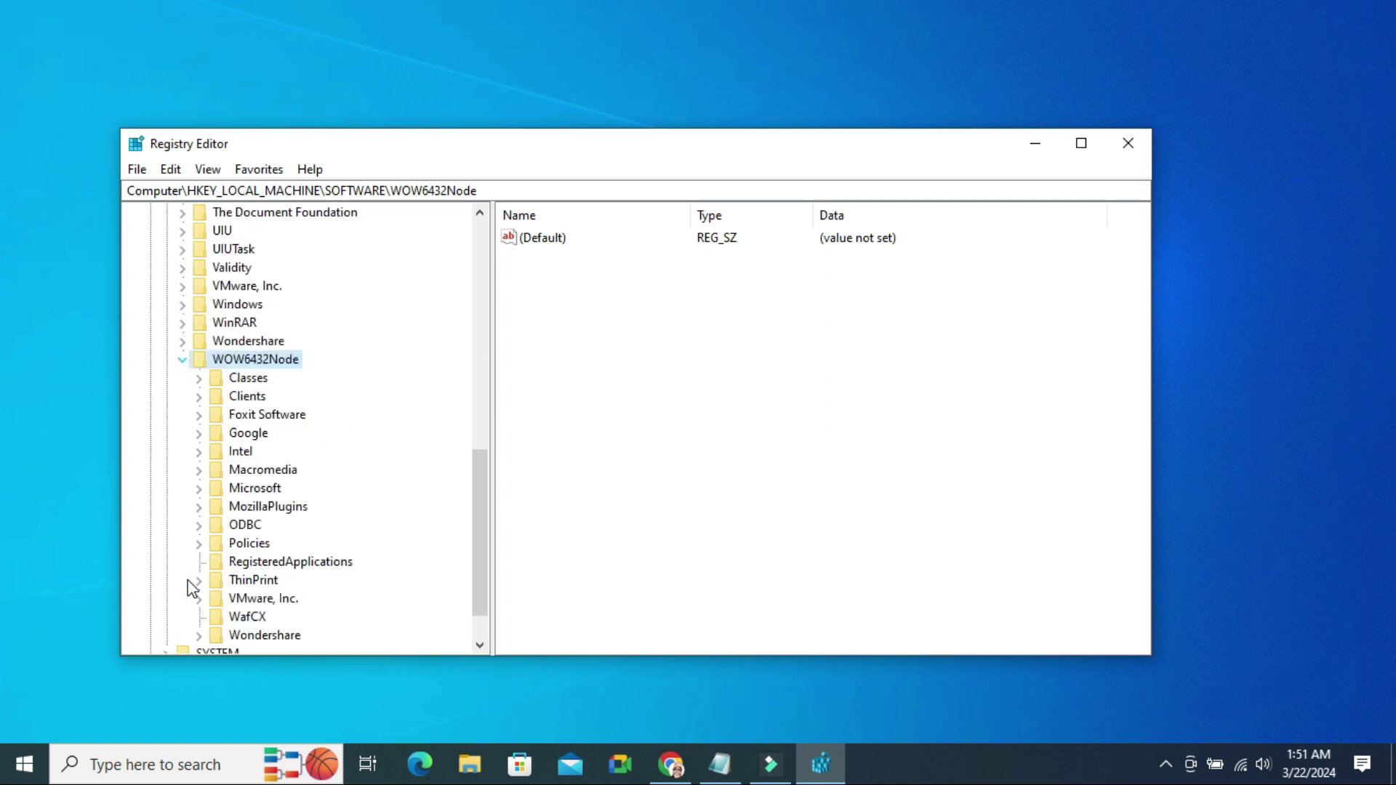
# Step: Expand Microsoft > Windows Media Foundation and select the Platform key
pyautogui.click(247, 491)
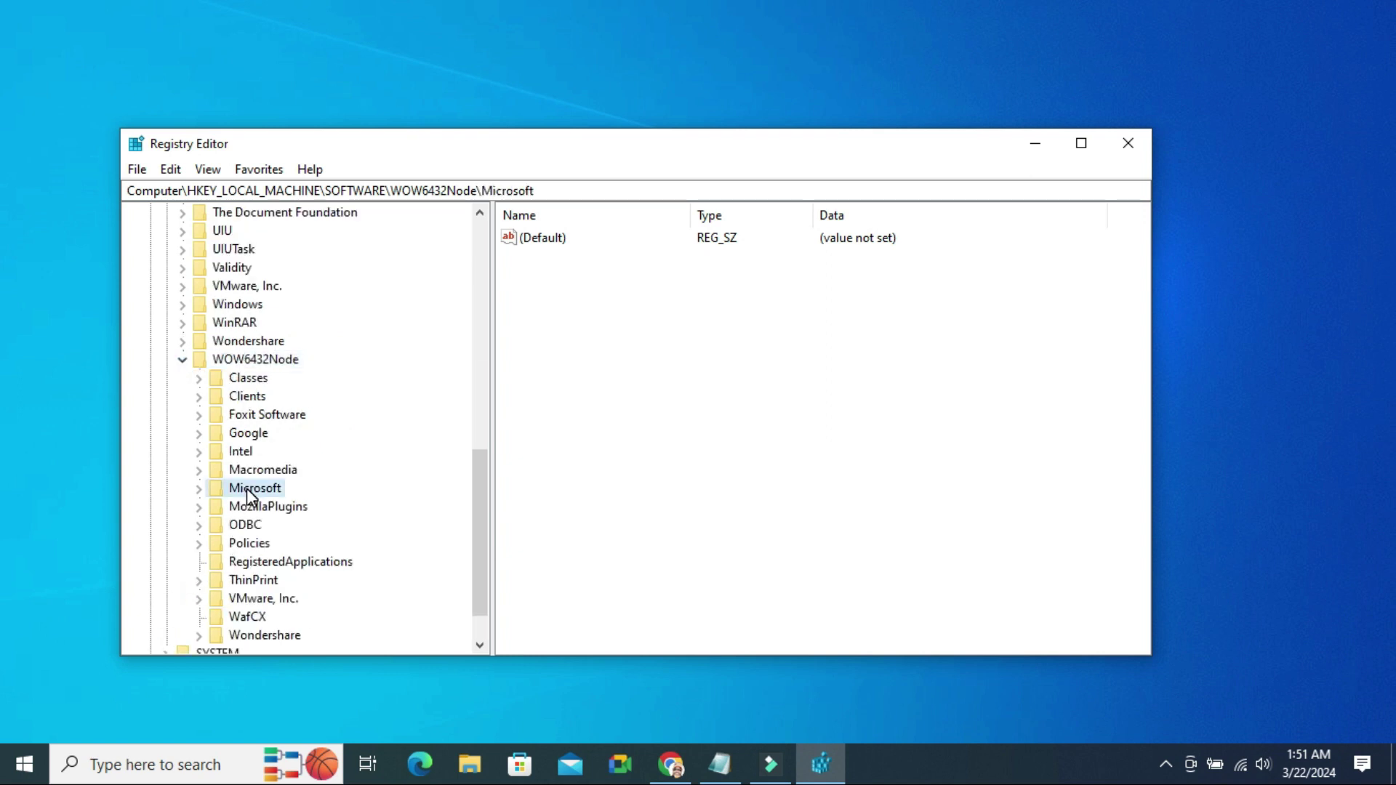
pyautogui.click(199, 490)
pyautogui.moveTo(481, 327); pyautogui.dragTo(482, 591)
pyautogui.click(321, 451)
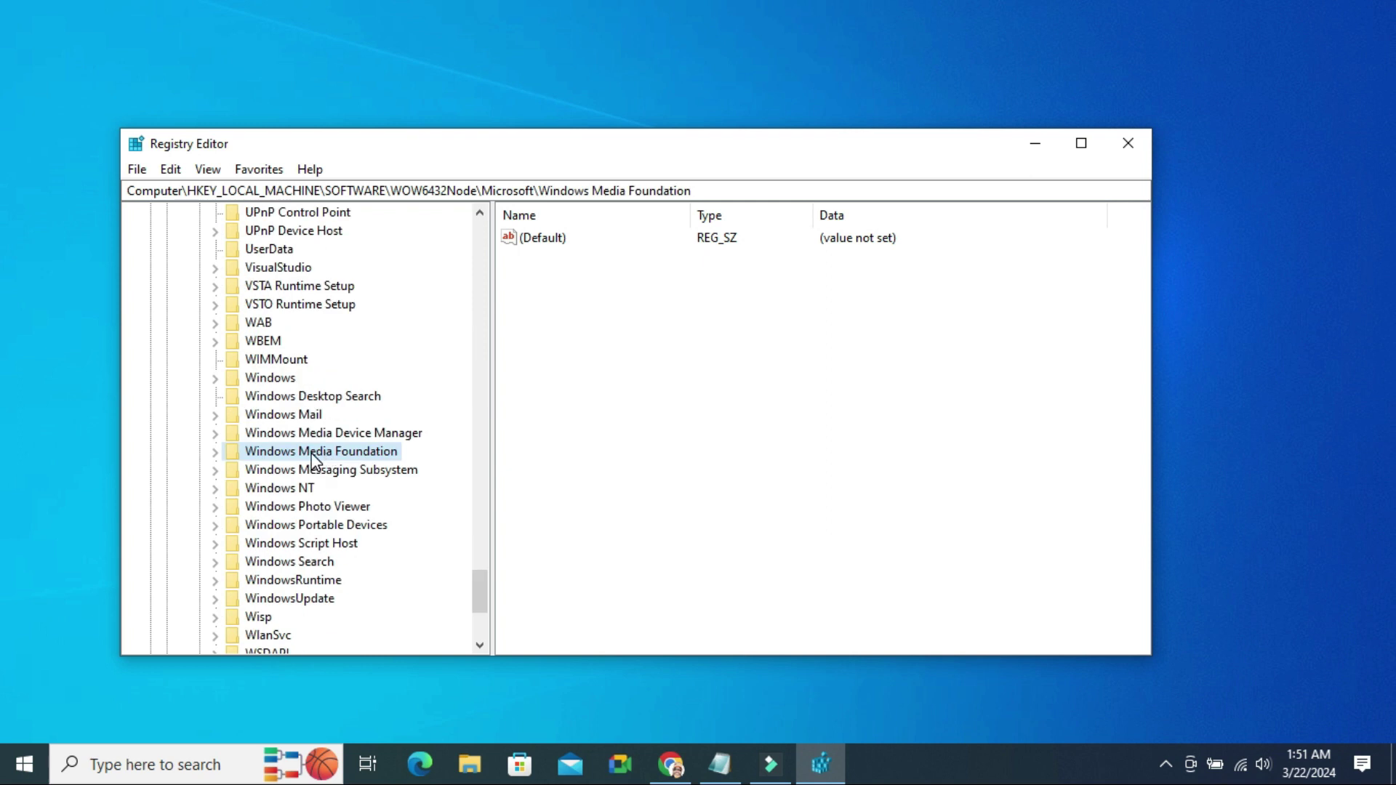
pyautogui.click(220, 453)
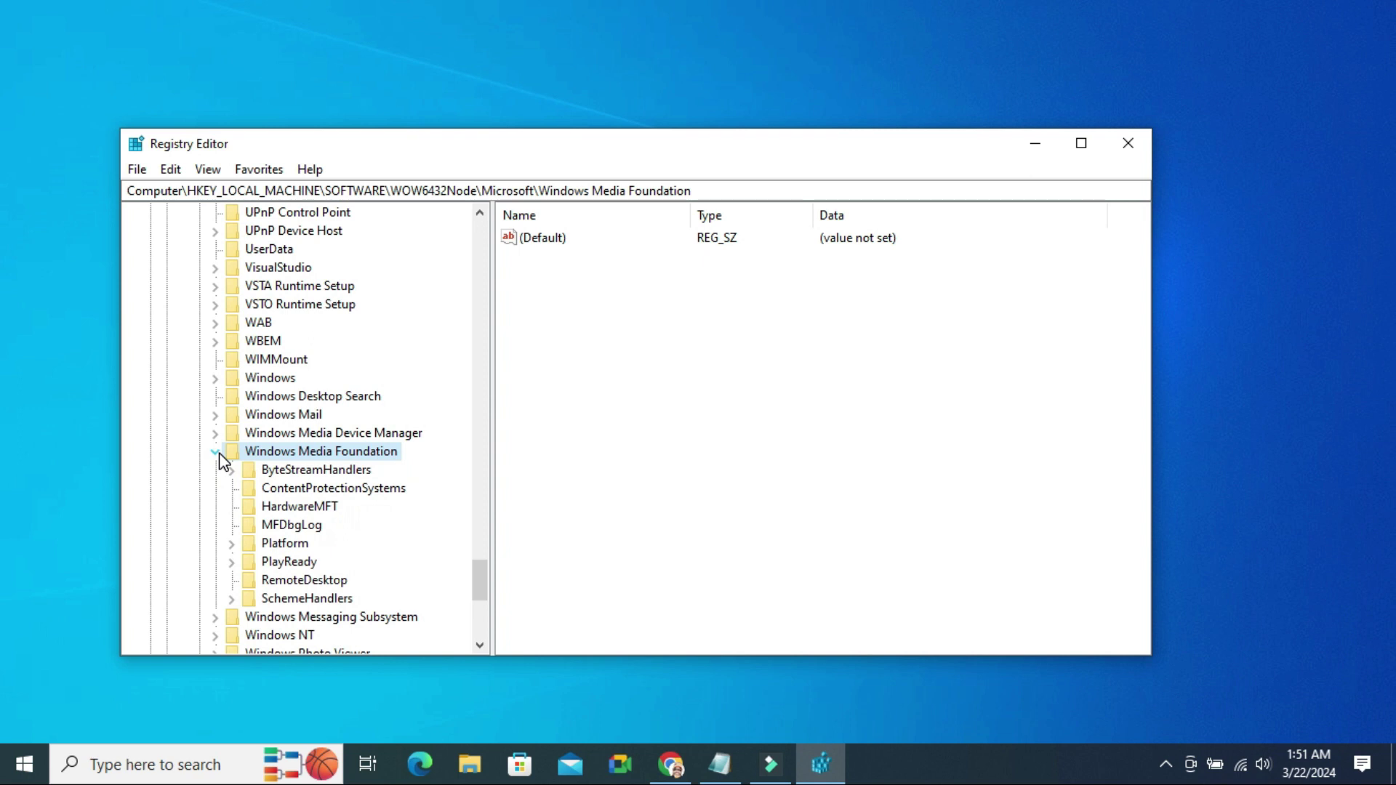
pyautogui.click(289, 551)
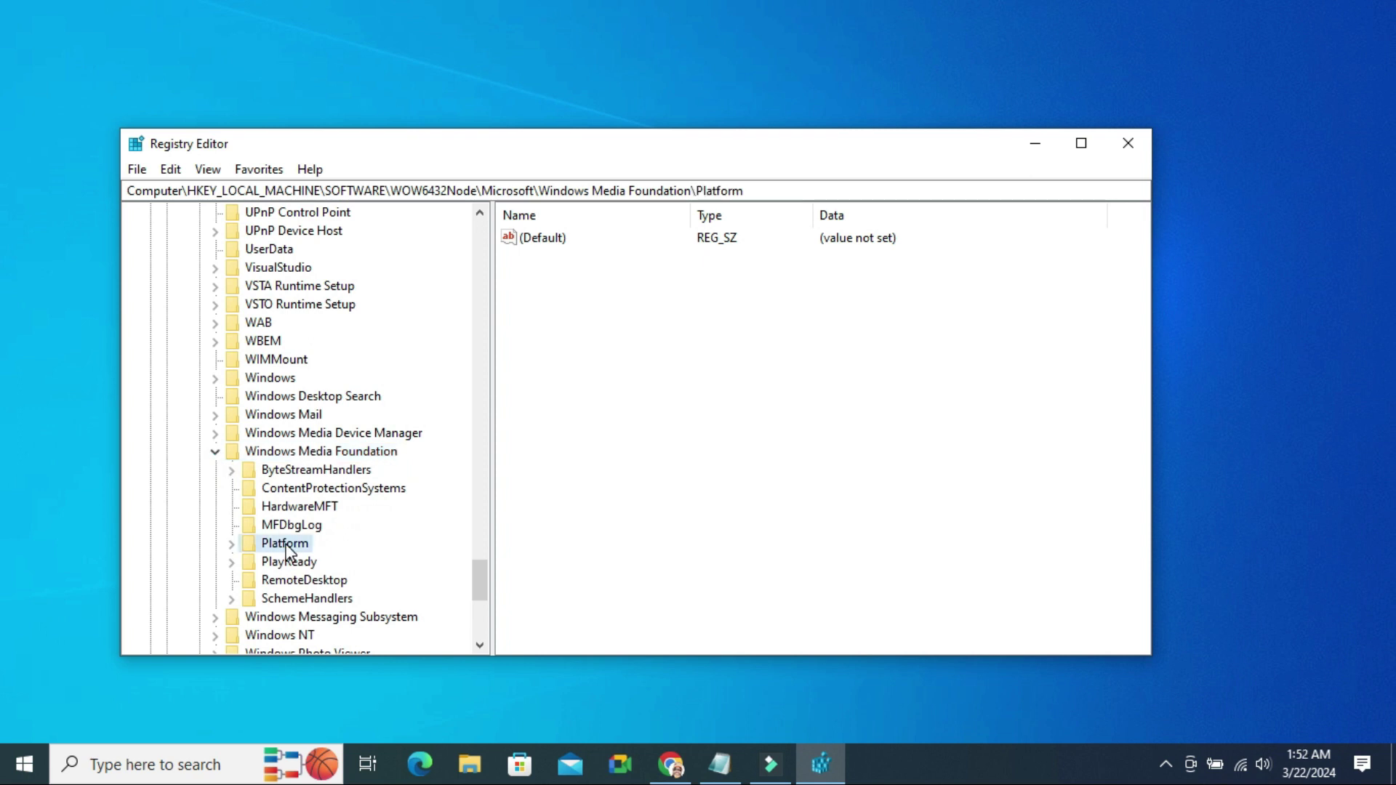
# Step: Create a new DWORD (32-bit) value named EnableFrameServerMode in Platform
pyautogui.click(684, 339)
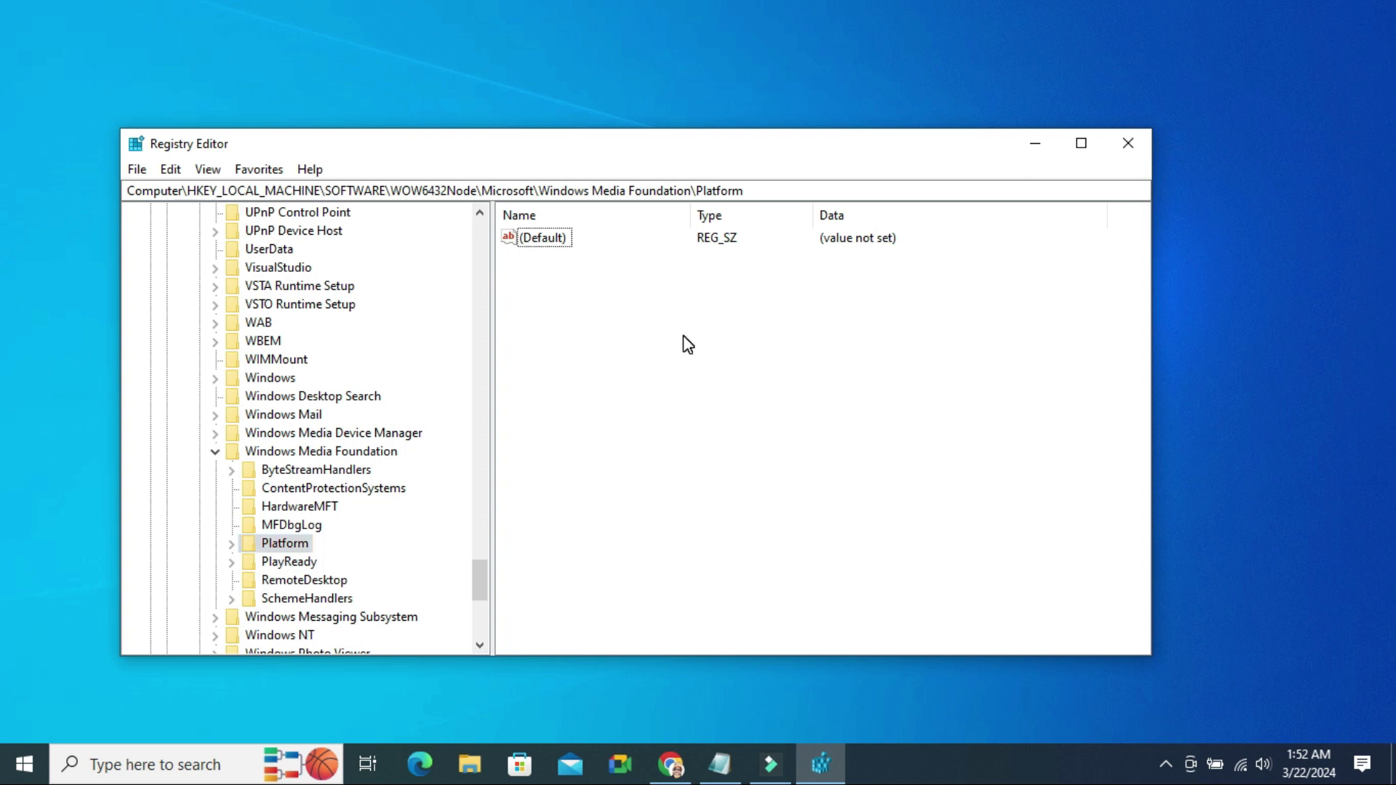
pyautogui.rightClick(684, 337)
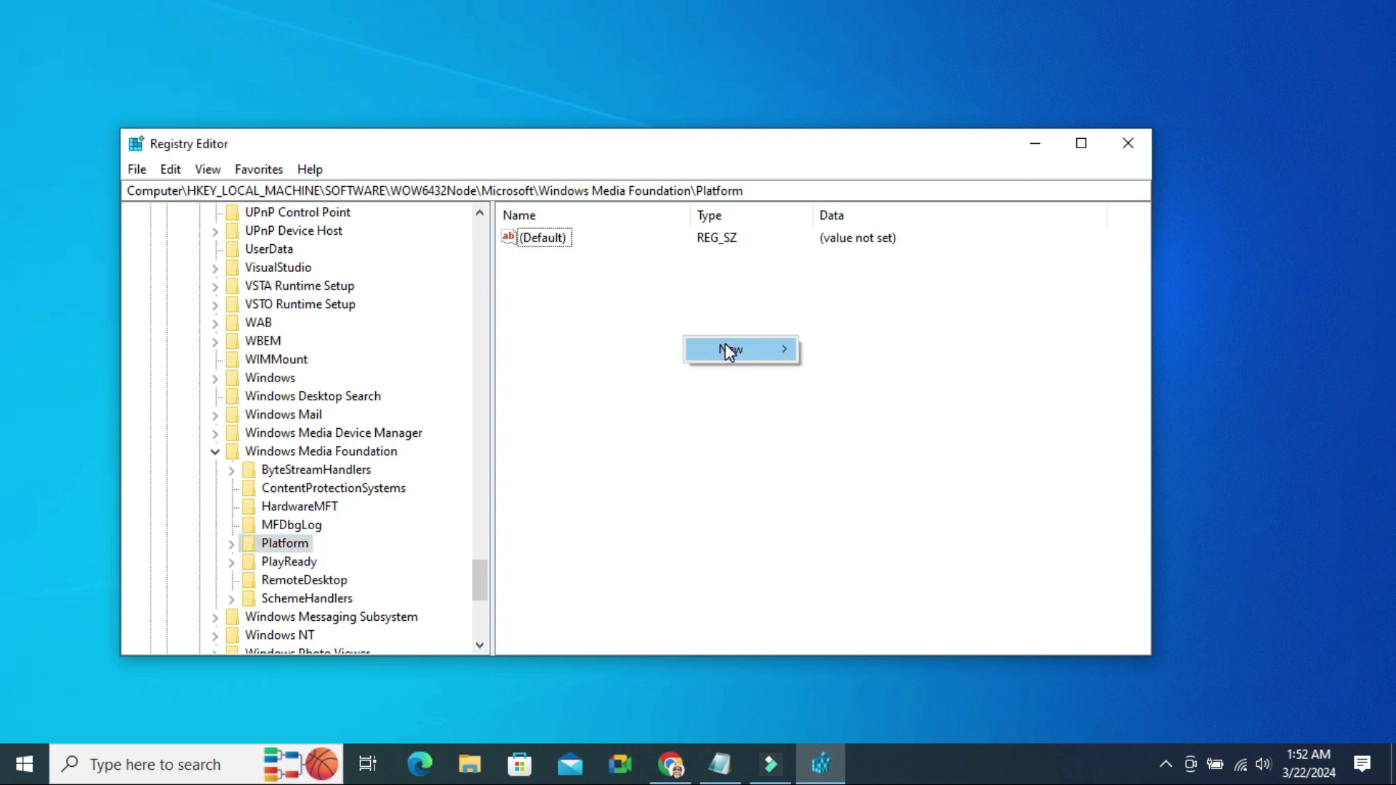
pyautogui.moveTo(726, 343)
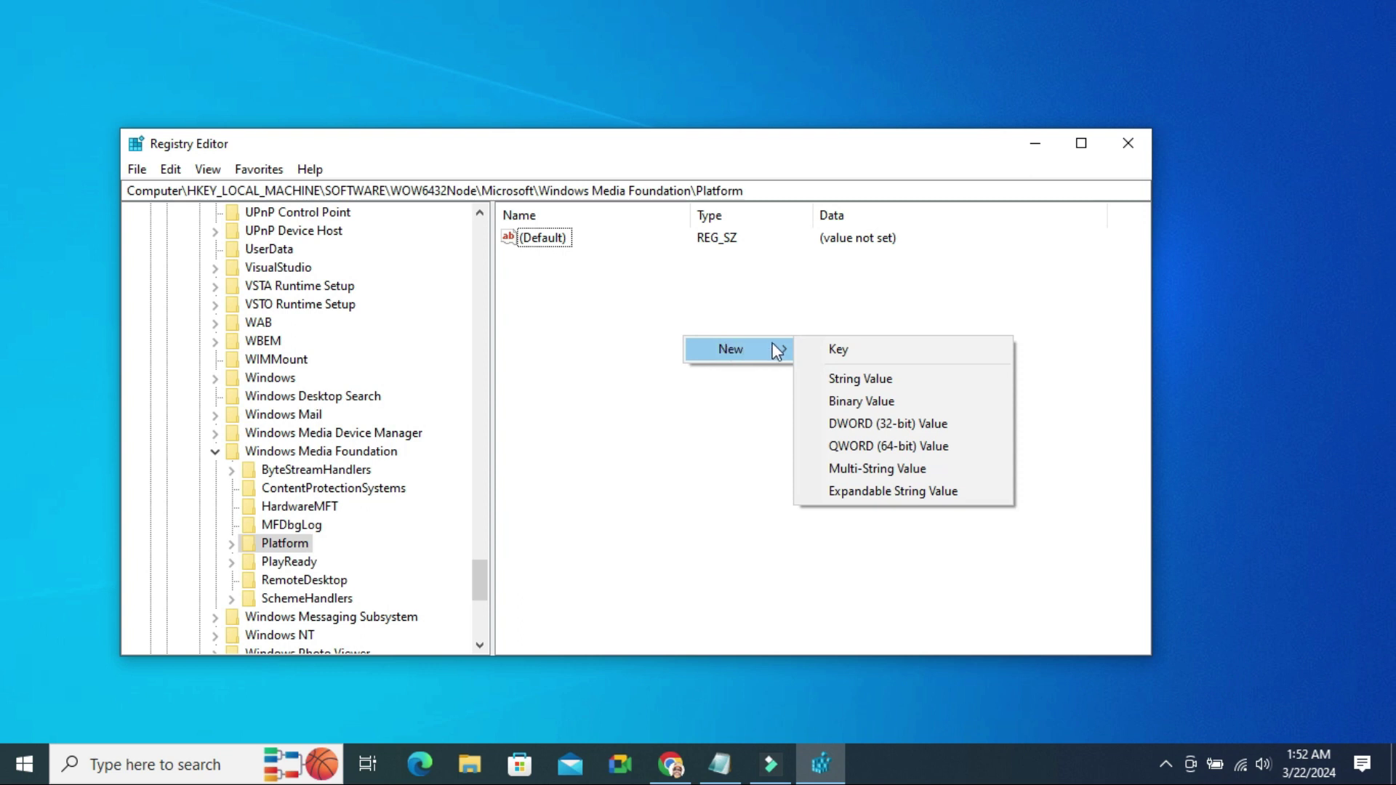
pyautogui.click(866, 418)
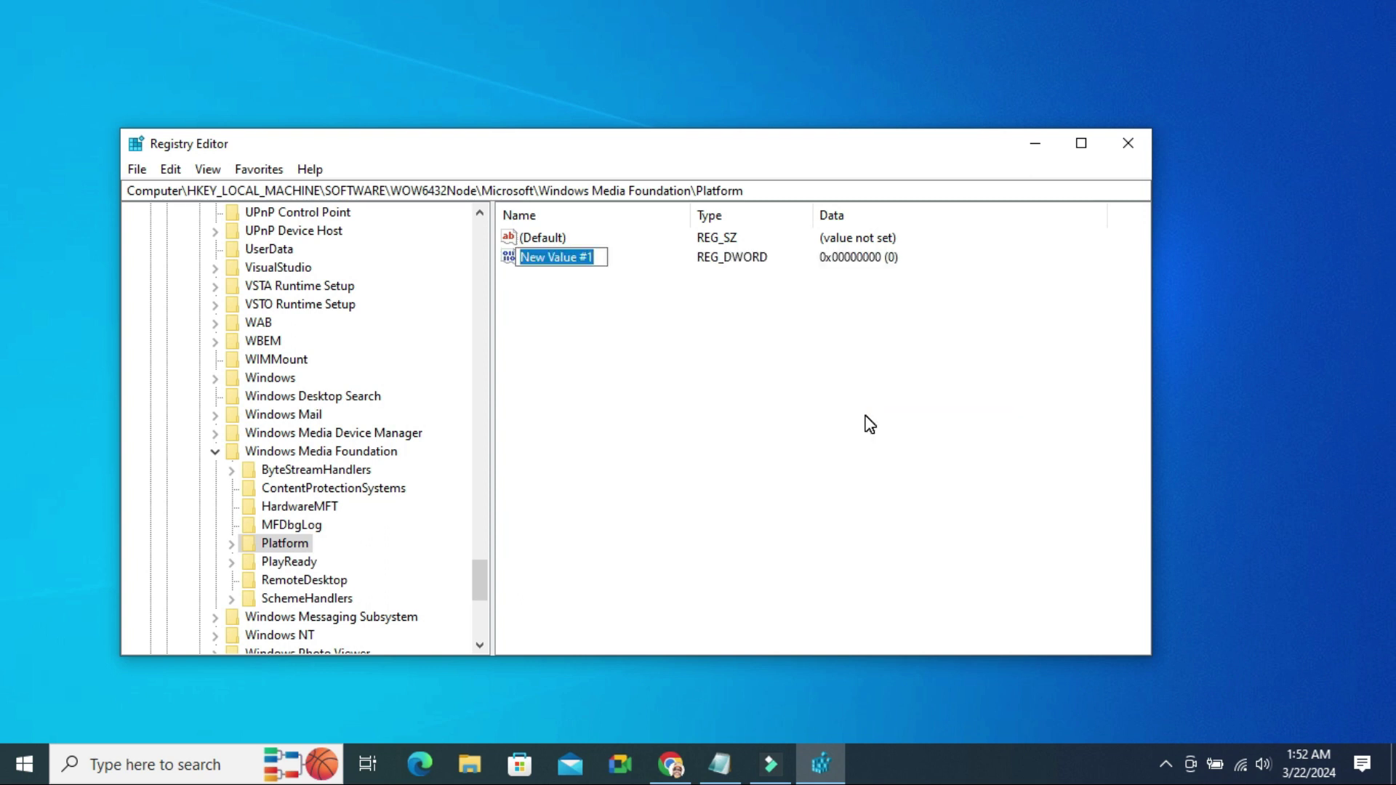
pyautogui.write('EnableFrameServerMode')
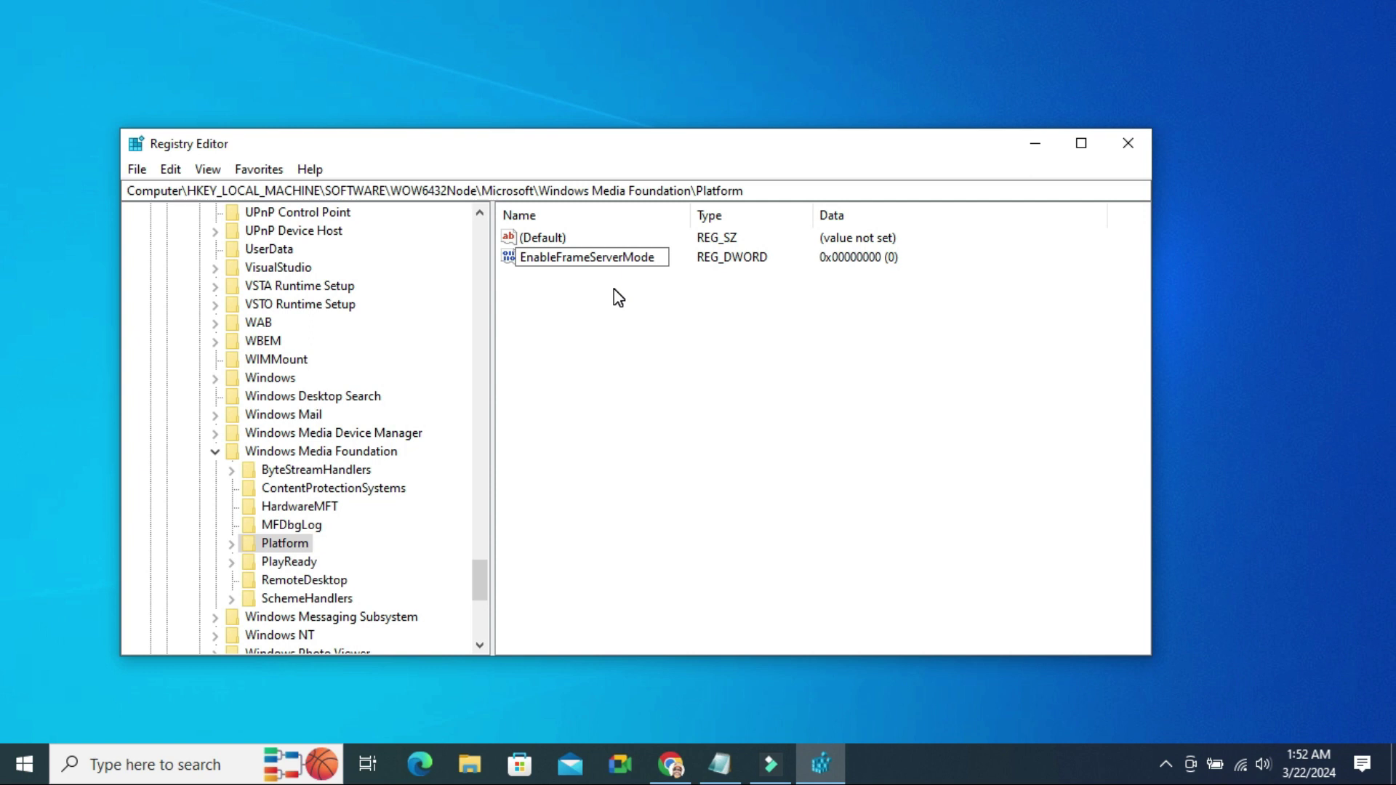
pyautogui.press('Return')
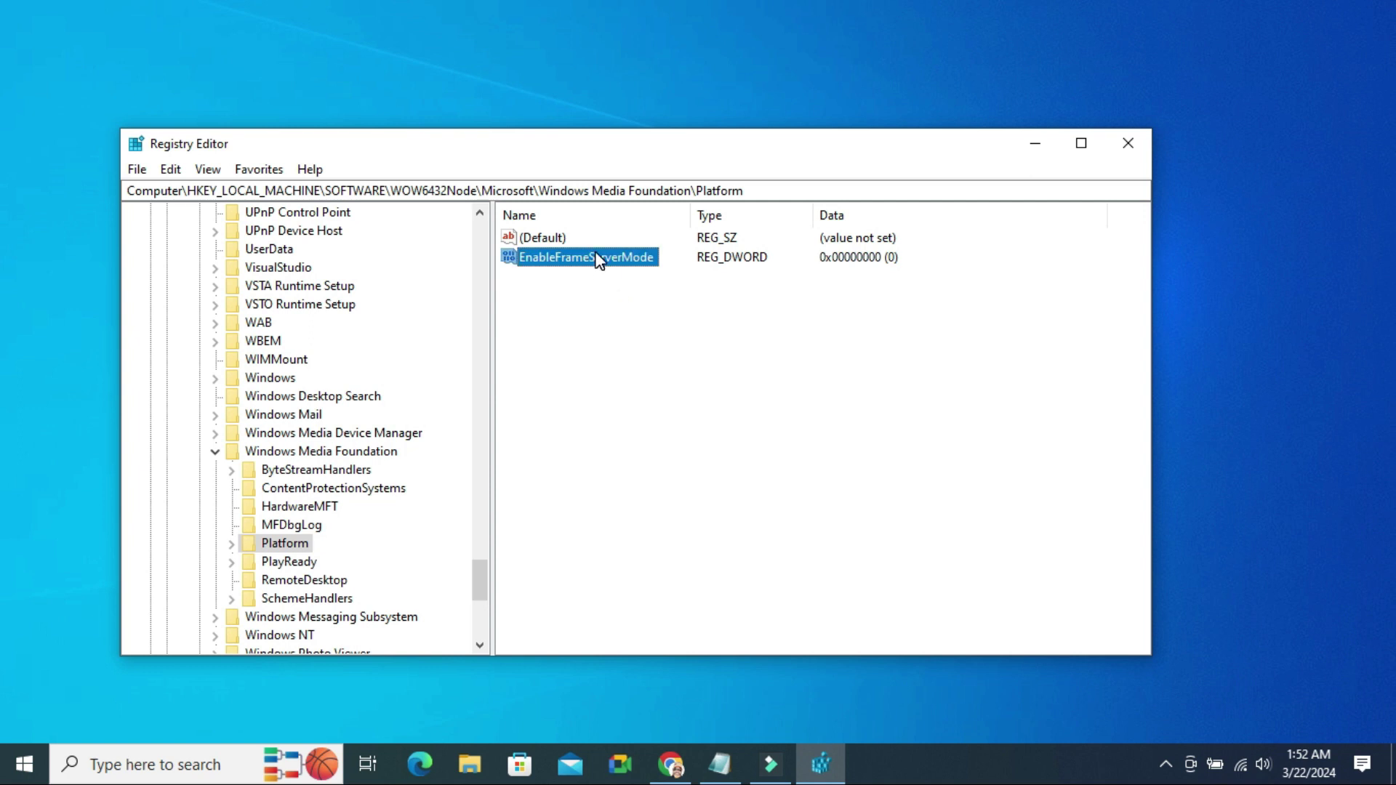
# Step: Confirm the EnableFrameServerMode DWORD keeps value data 0, then close Registry Editor
pyautogui.rightClick(596, 260)
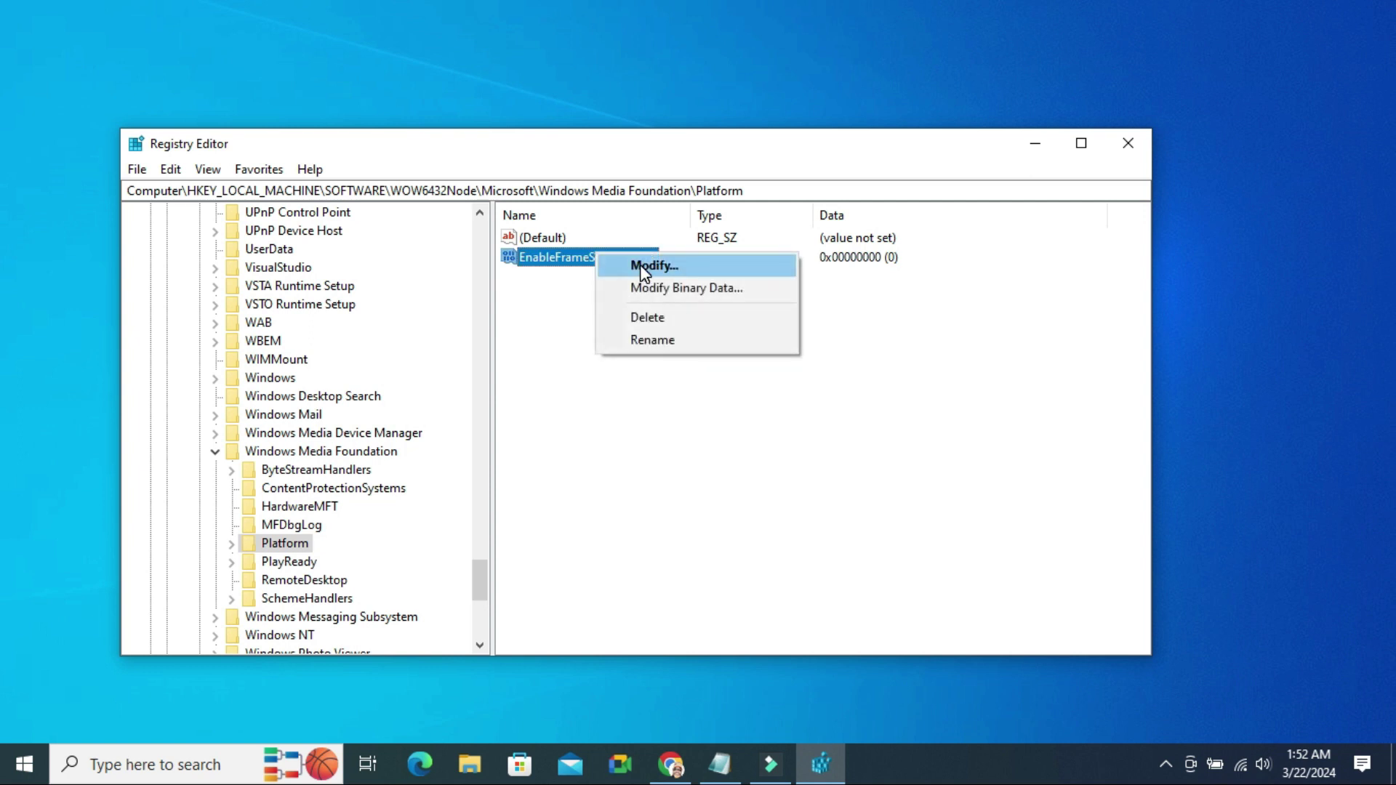
pyautogui.click(640, 264)
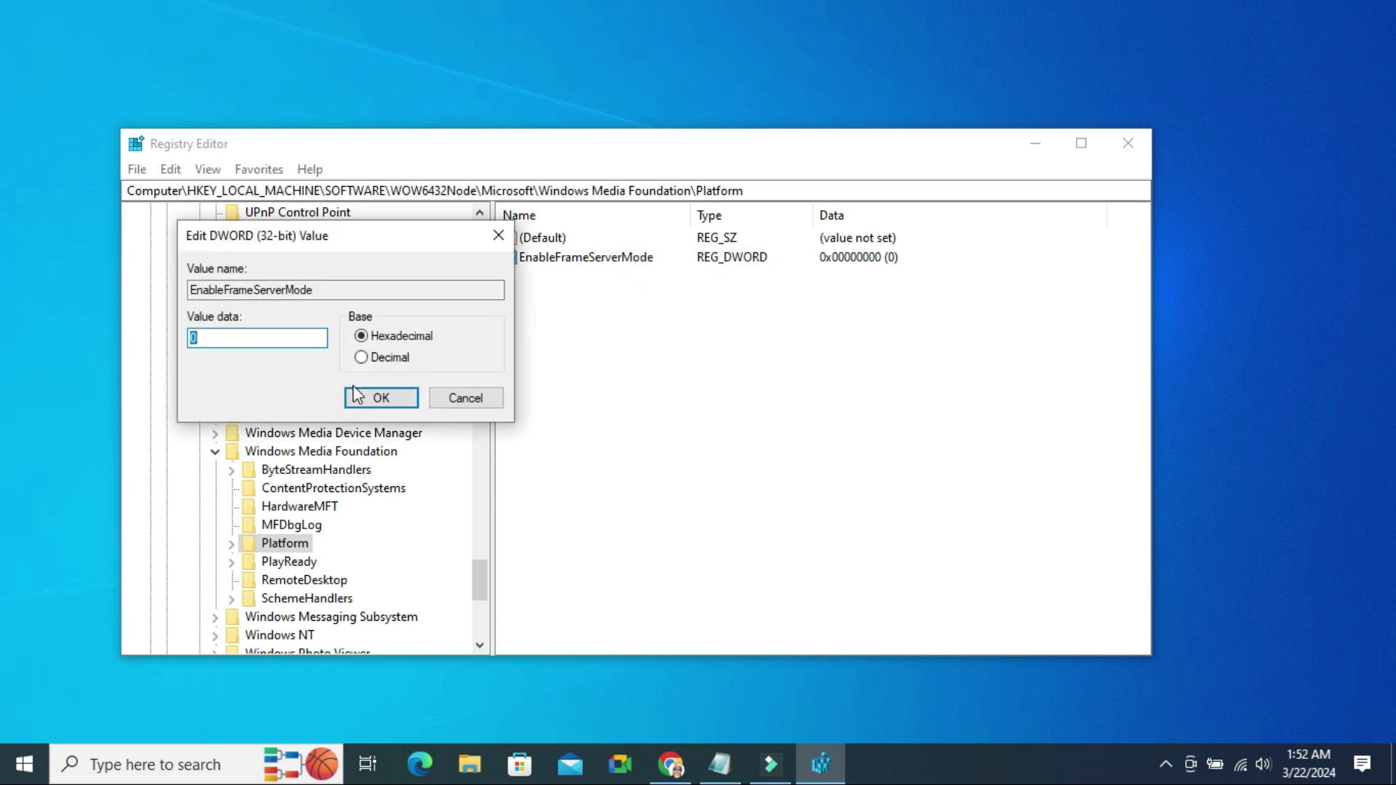
pyautogui.click(226, 339)
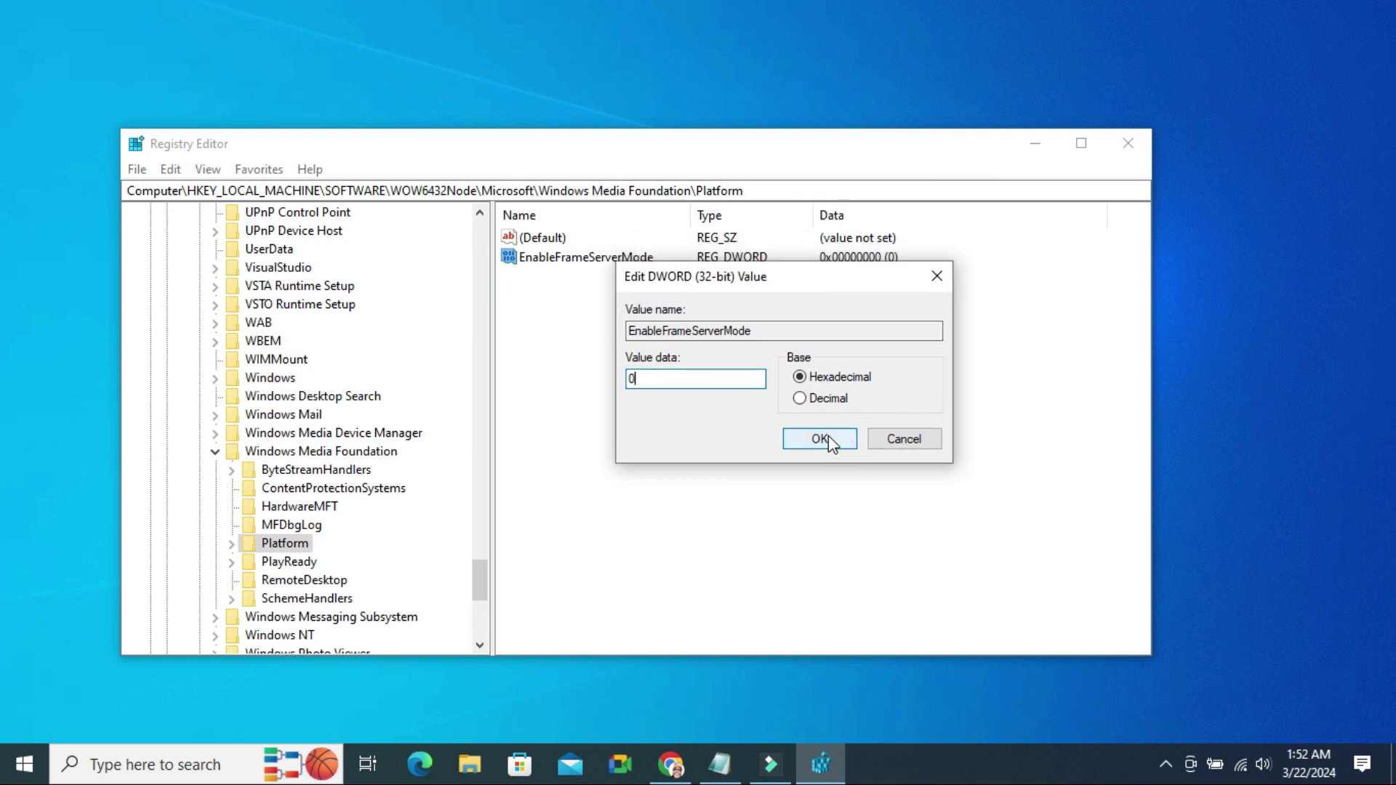
pyautogui.click(827, 437)
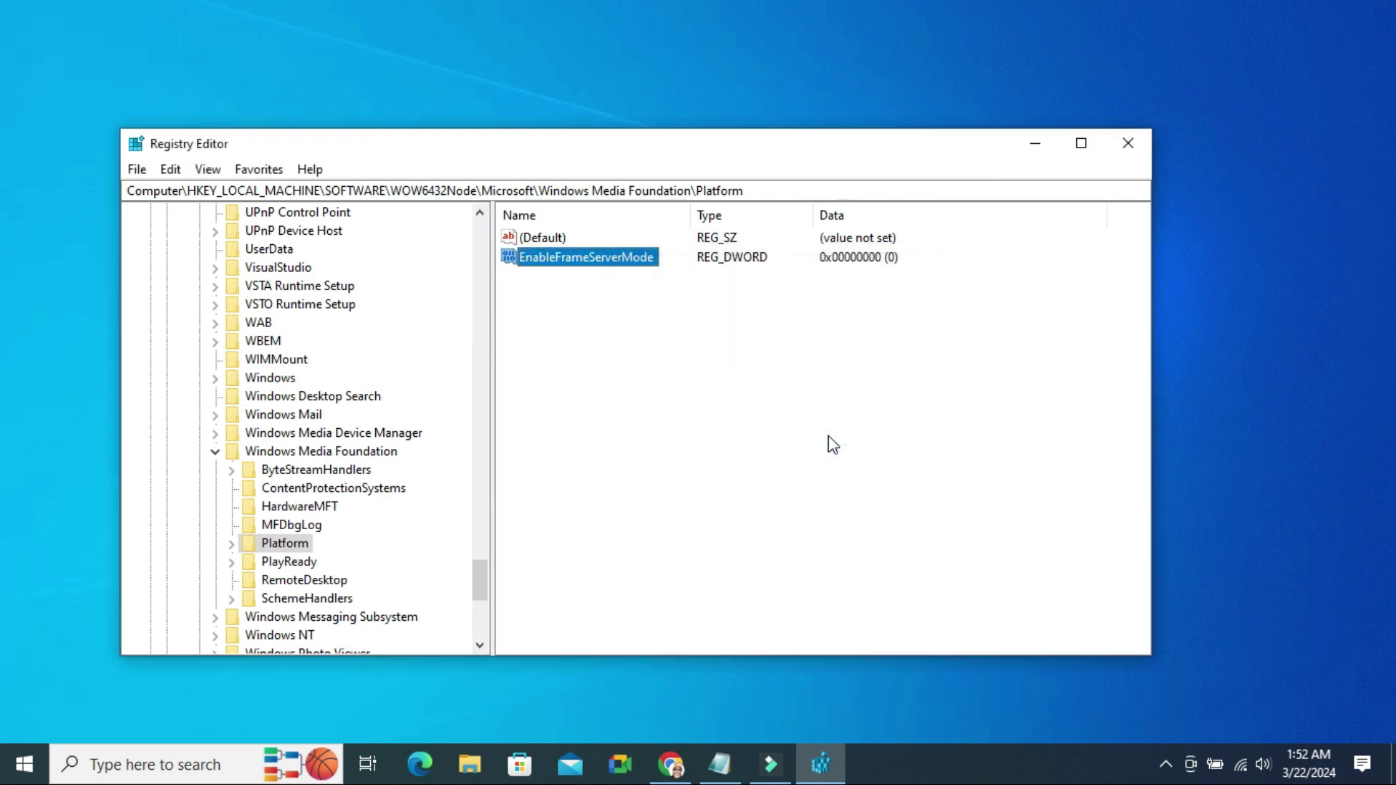
pyautogui.click(1120, 147)
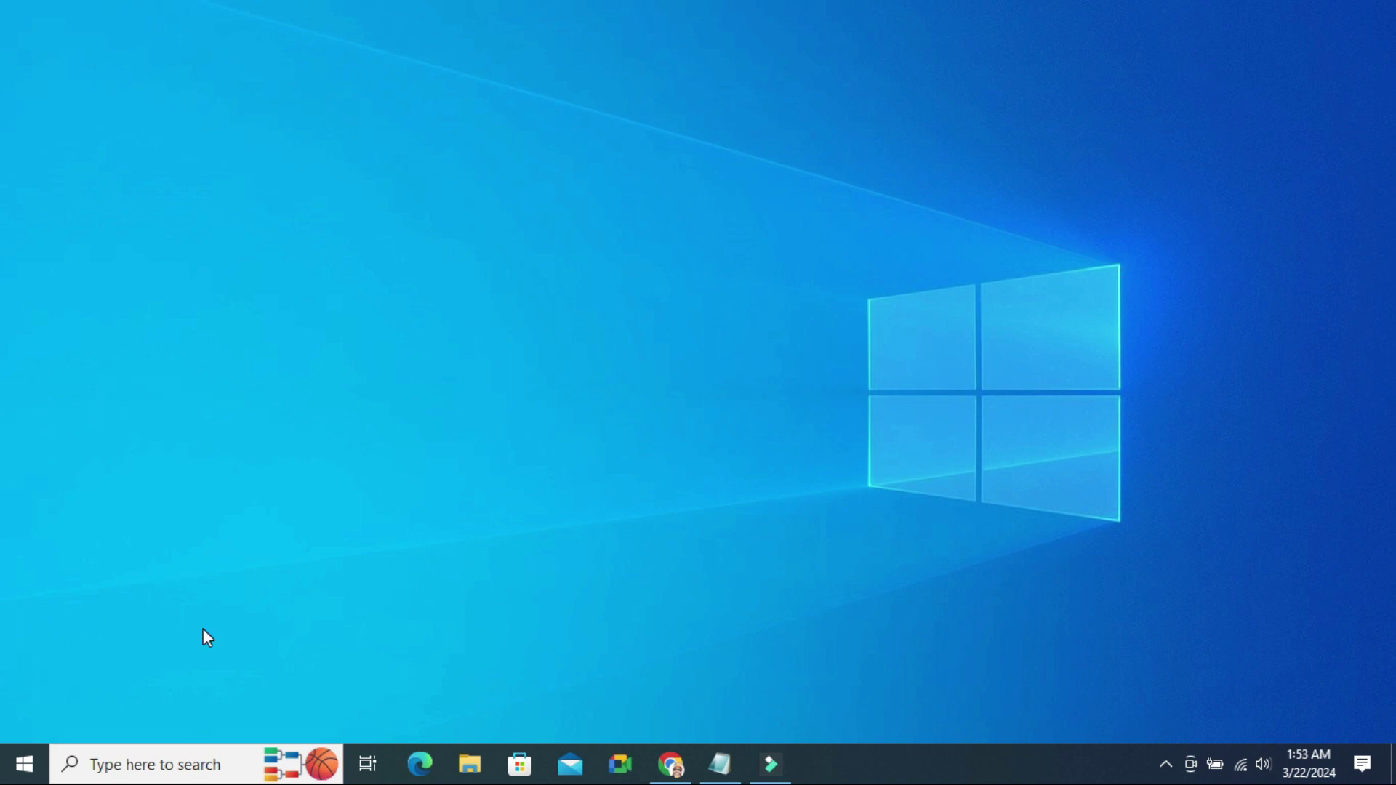
# Step: Bring up the Start menu's Power choices: Sleep, Shut down and Restart
pyautogui.click(24, 764)
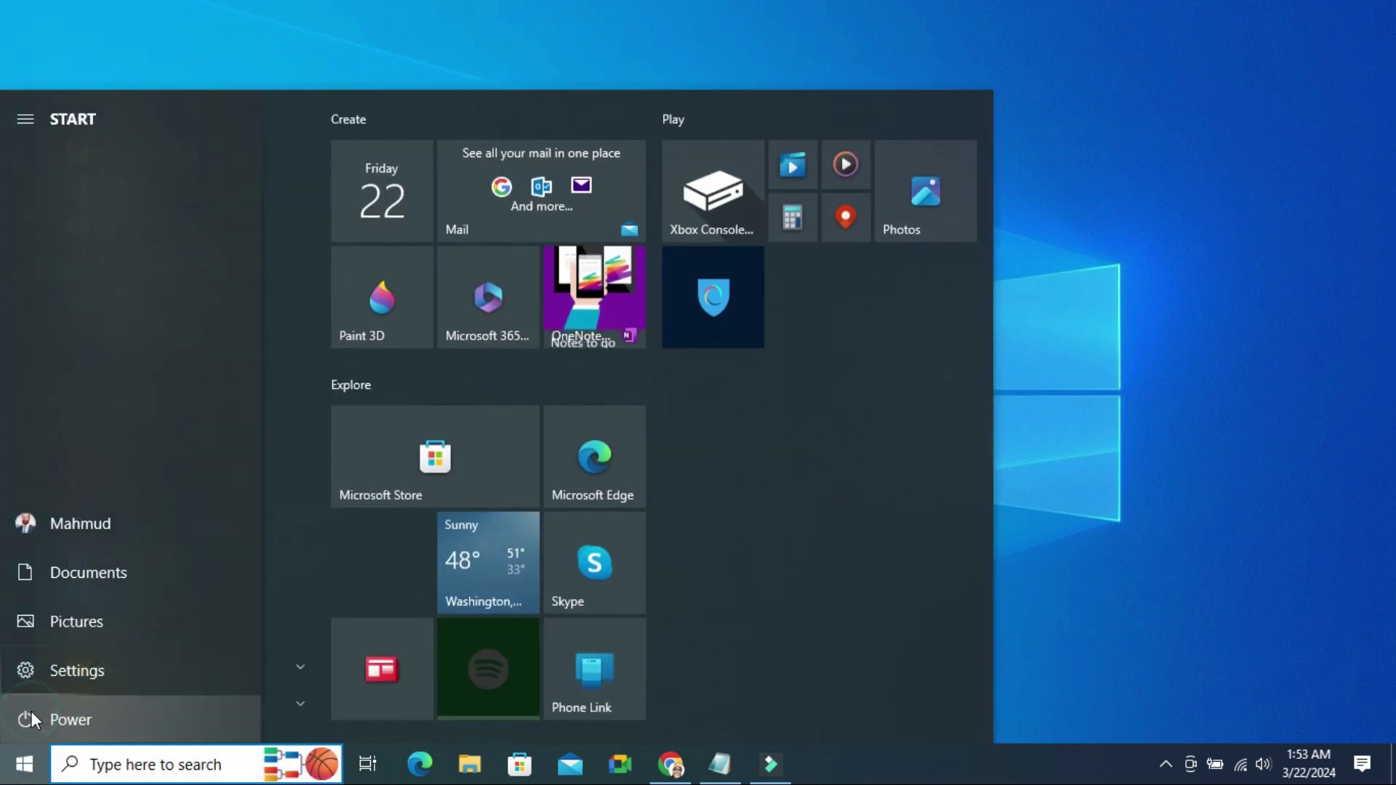
pyautogui.click(63, 709)
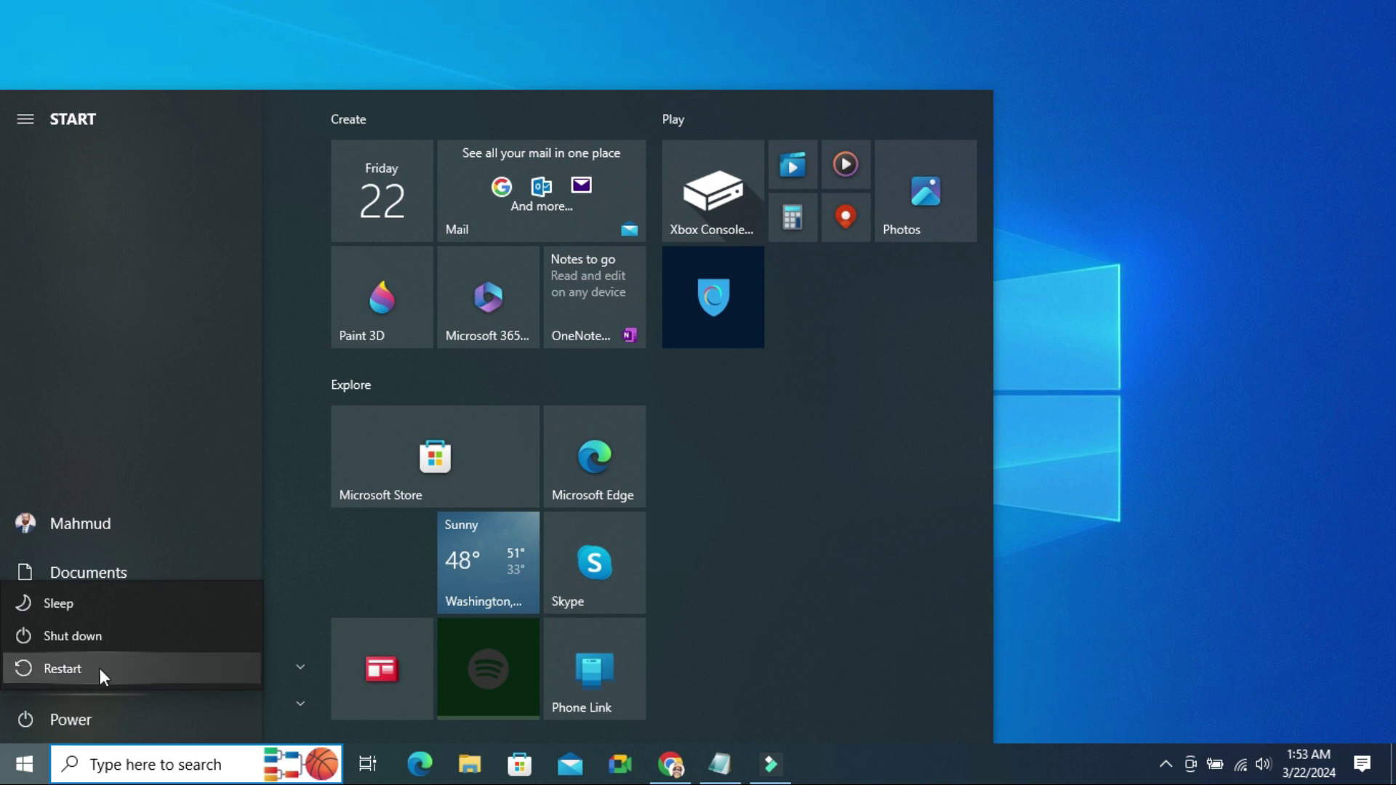